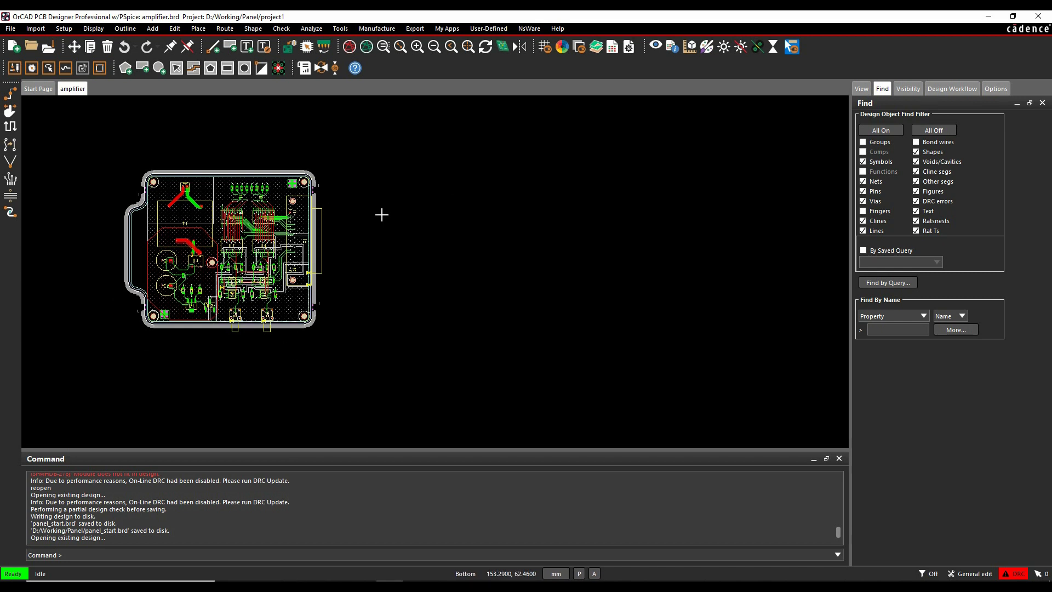
# Step: Try to start the Fab Panelization tool on the amplifier board
pyautogui.scroll(5, 123, 331)
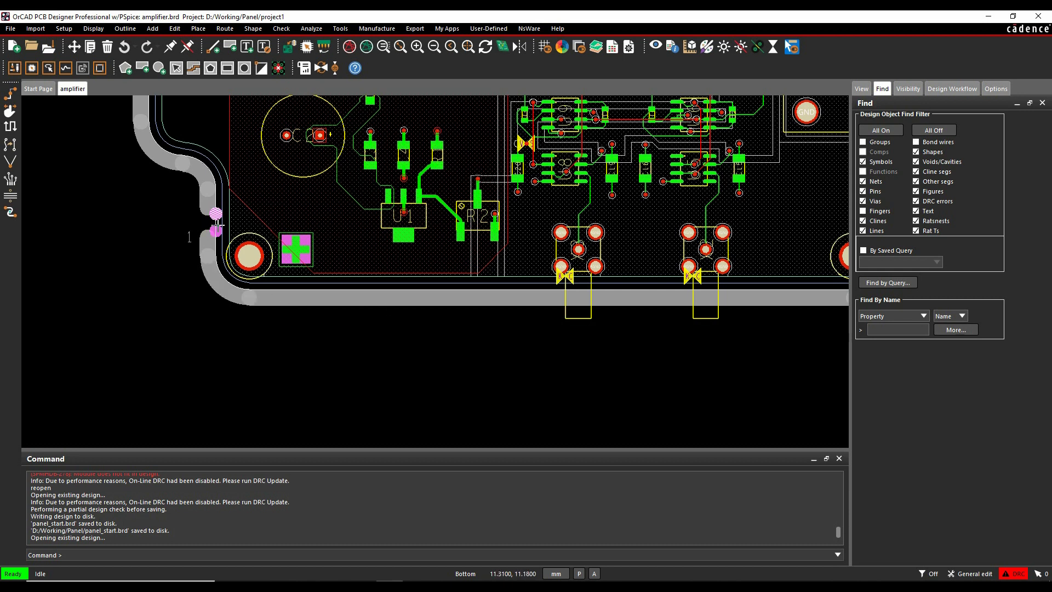
pyautogui.scroll(-3, 216, 230)
pyautogui.scroll(-1, 308, 294)
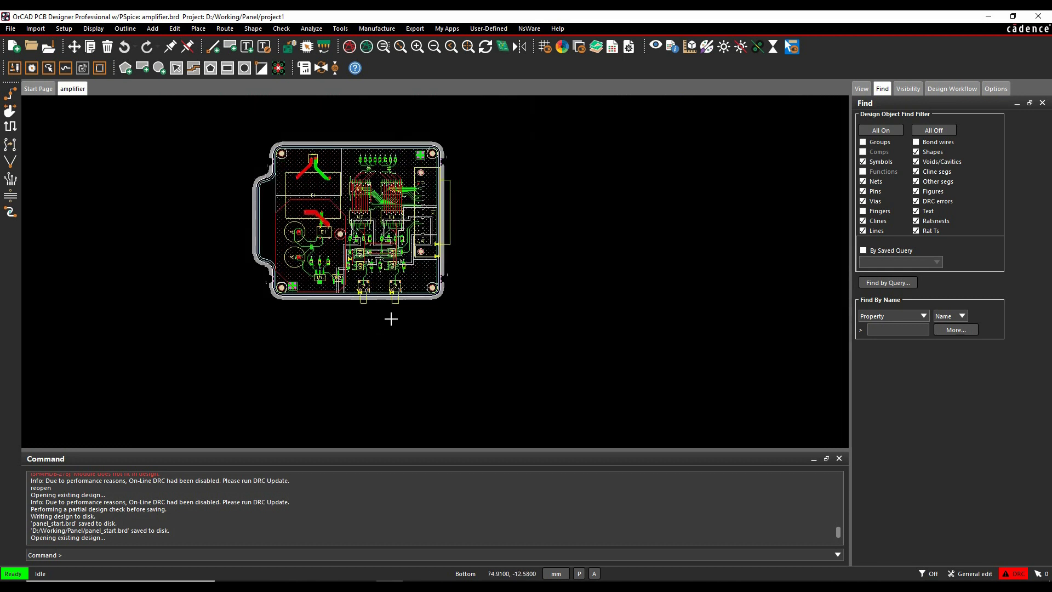
pyautogui.moveTo(483, 294); pyautogui.dragTo(479, 310, button='middle')
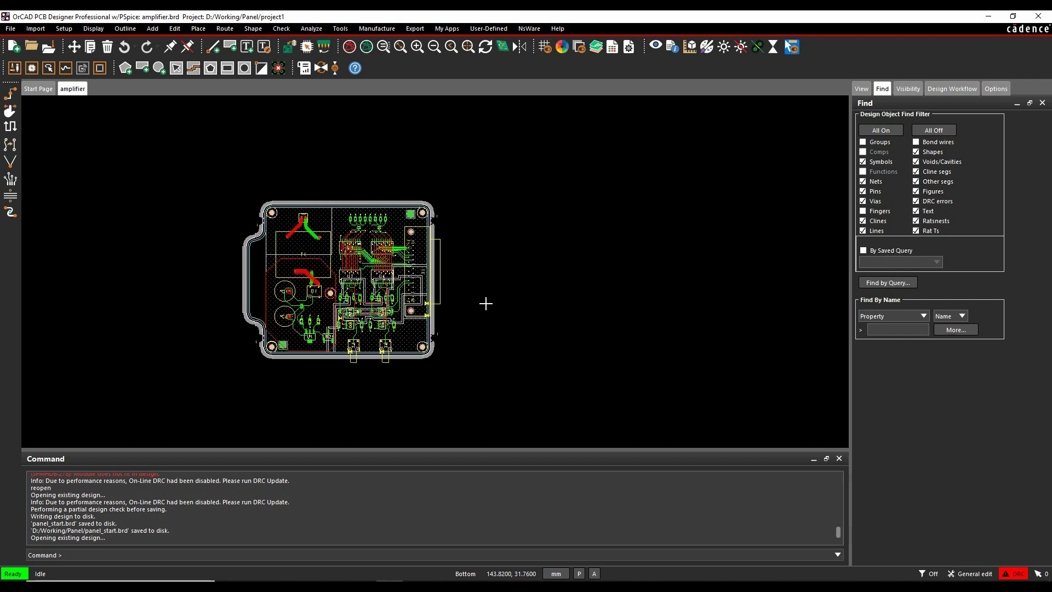
pyautogui.click(415, 30)
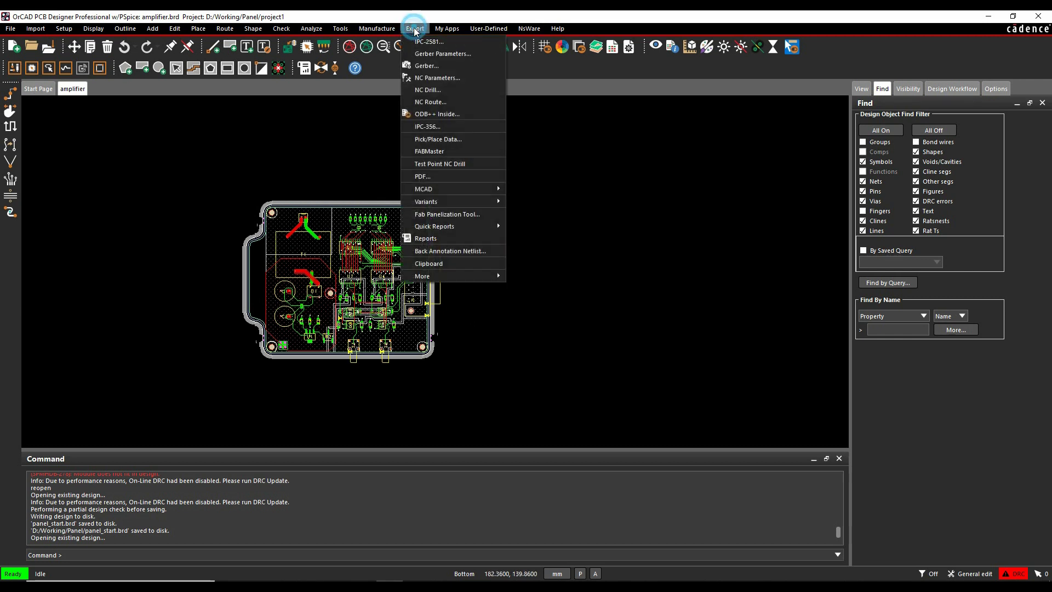
pyautogui.click(449, 215)
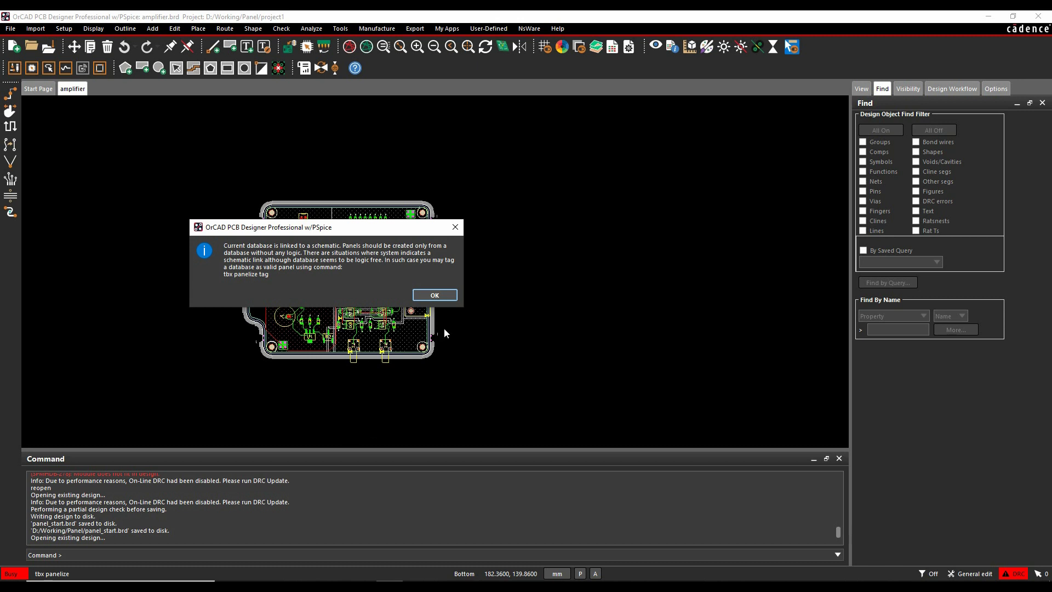
pyautogui.click(435, 296)
# Step: Open the recent panel_start.brd design without saving changes to the amplifier board
pyautogui.click(10, 28)
pyautogui.moveTo(47, 274)
pyautogui.click(170, 284)
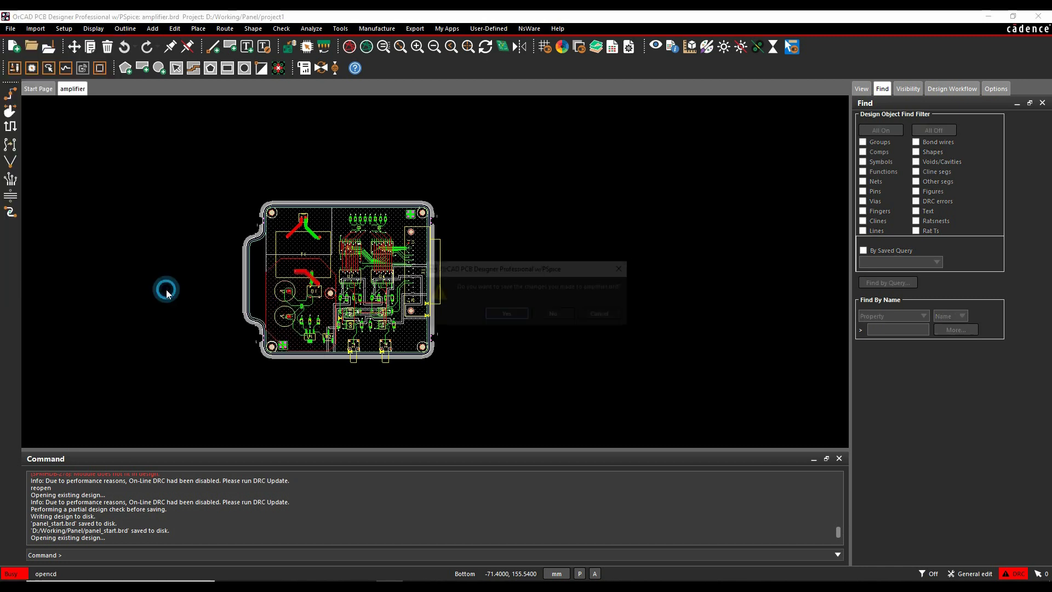
pyautogui.click(544, 310)
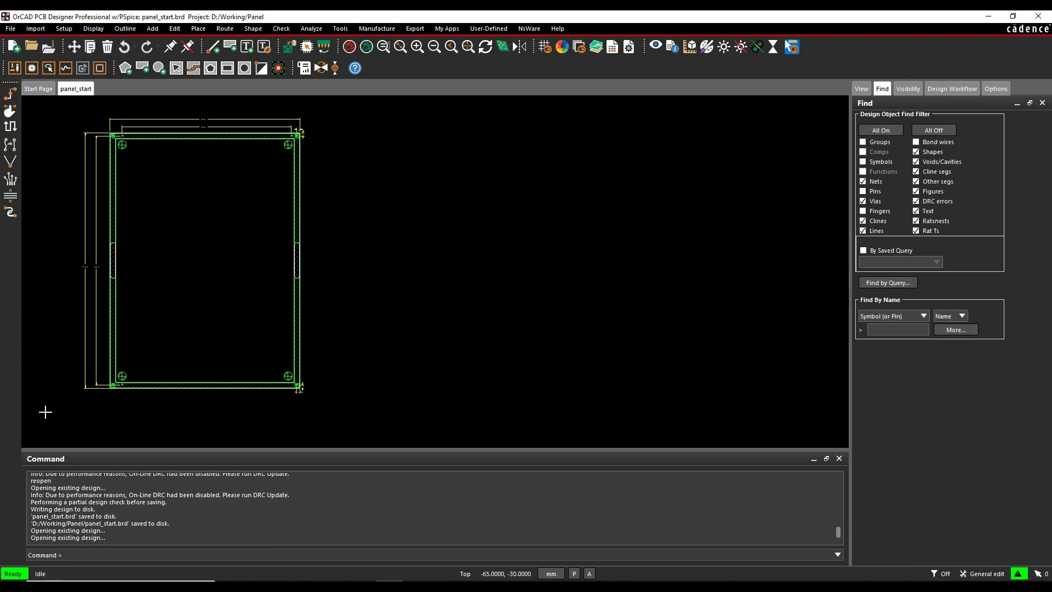
# Step: Examine the empty panel frame, including its corner fiducials, tooling hole, edge slots and dimensions
pyautogui.scroll(2, 114, 407)
pyautogui.scroll(1, 116, 405)
pyautogui.scroll(2, 165, 195)
pyautogui.scroll(-1, 218, 214)
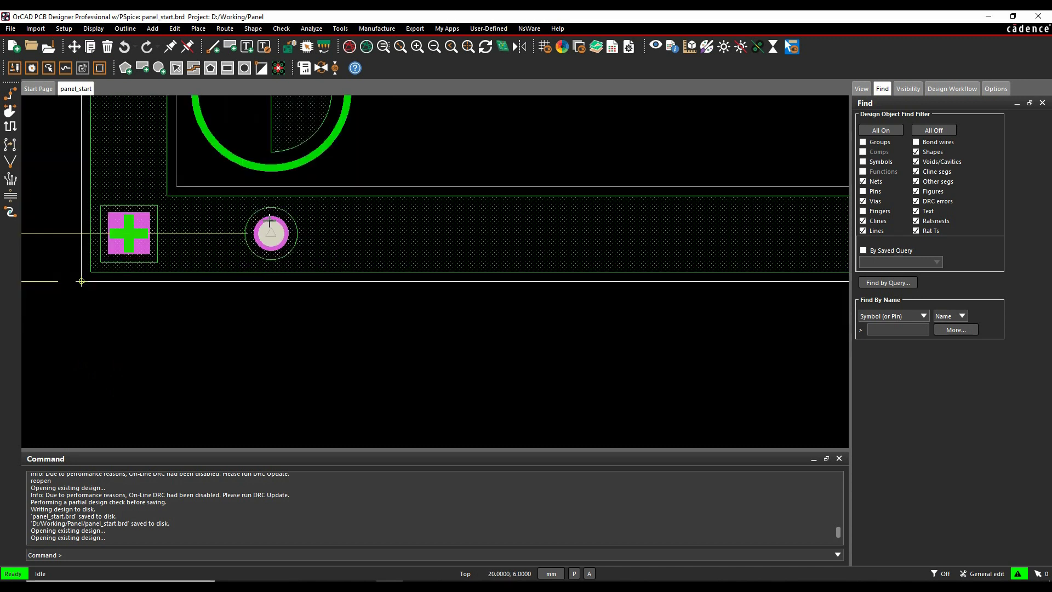
pyautogui.scroll(-1, 214, 246)
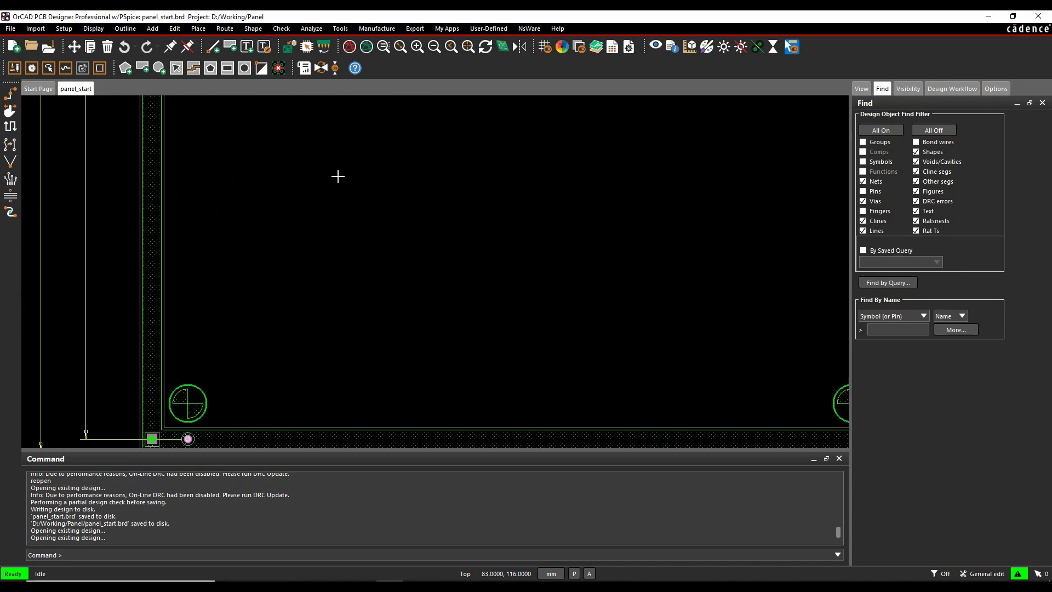
pyautogui.scroll(-1, 250, 193)
pyautogui.scroll(-1, 146, 272)
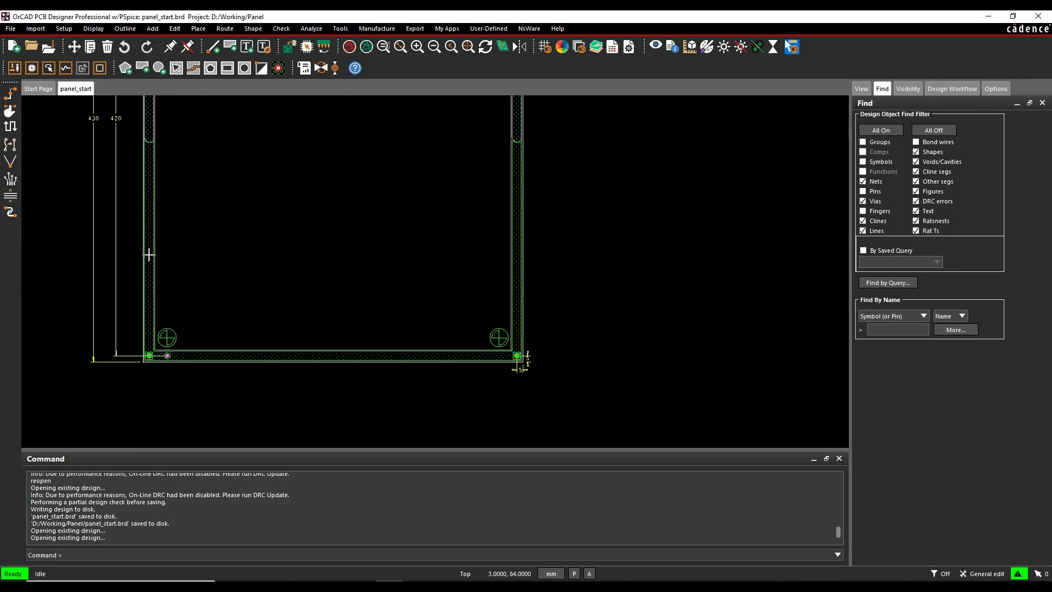
pyautogui.moveTo(163, 249); pyautogui.dragTo(237, 333, button='middle')
pyautogui.scroll(-1, 236, 332)
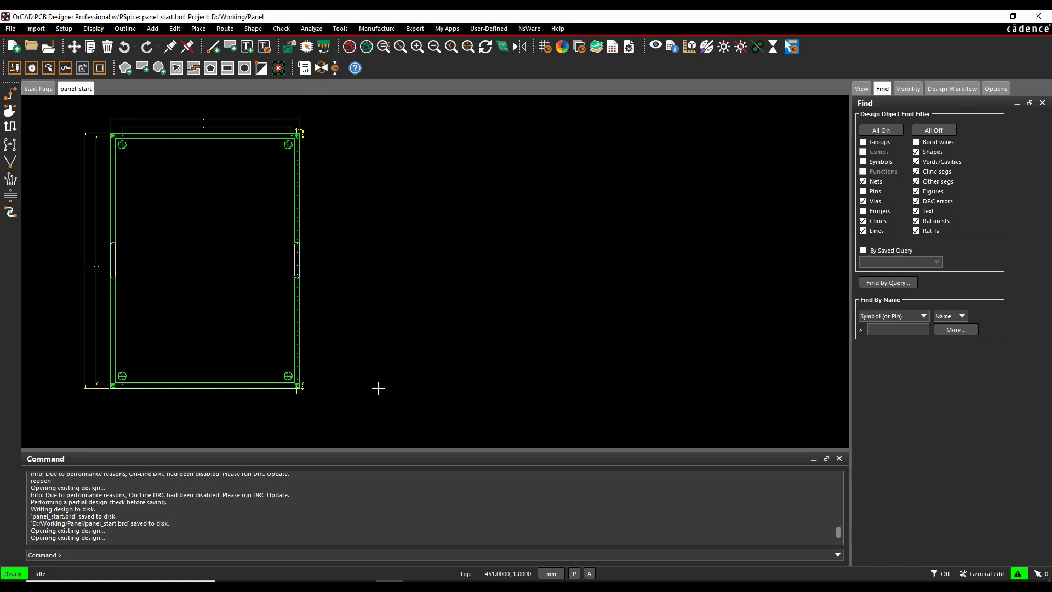
# Step: Start the Fab Panelization tool and highlight the sample database directory path in the Panel setup section of its help document
pyautogui.click(415, 29)
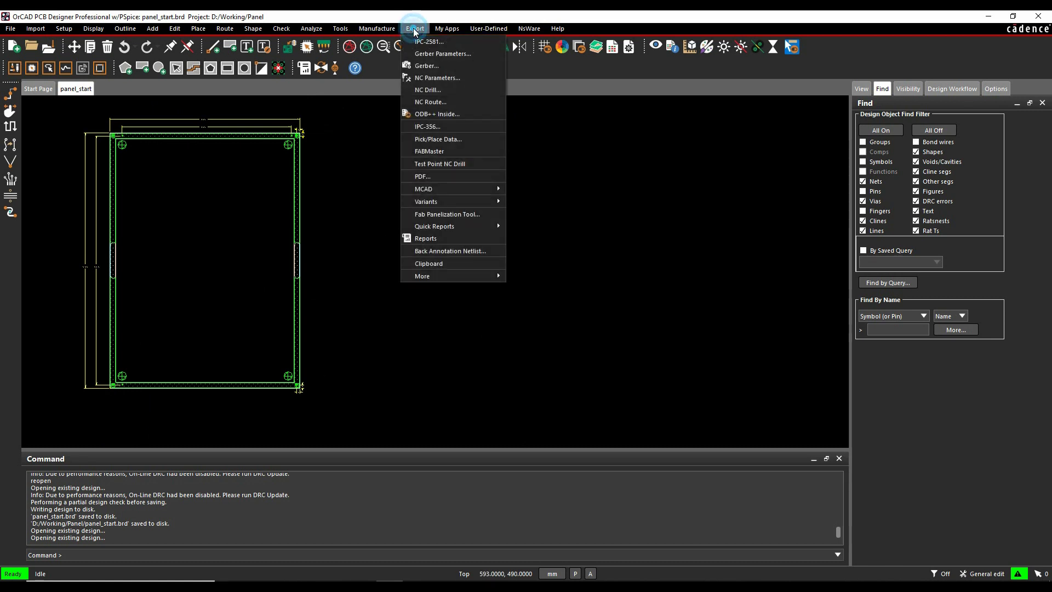
pyautogui.click(462, 215)
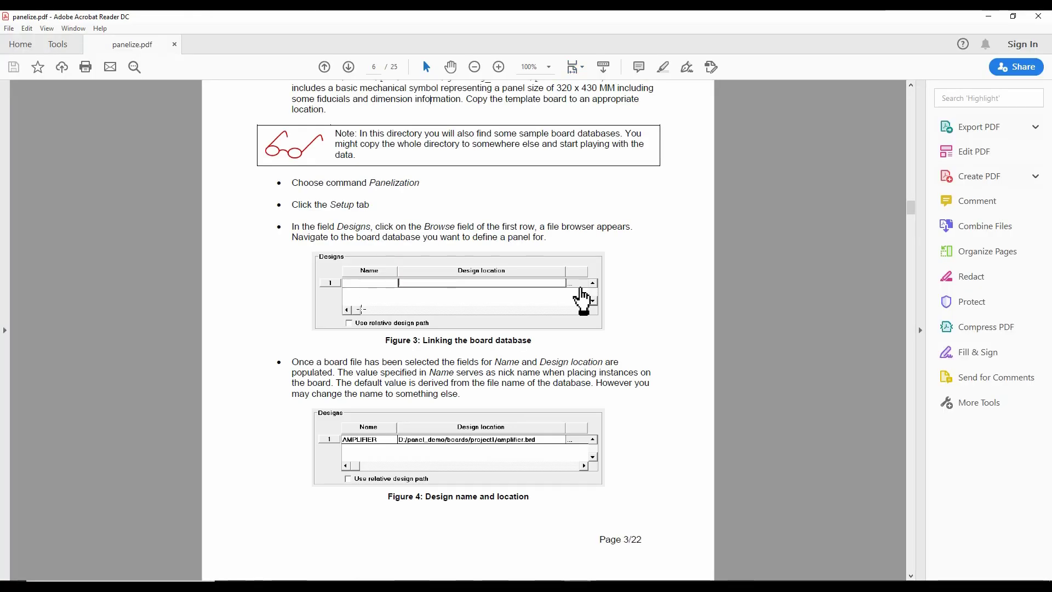
pyautogui.scroll(2, 817, 192)
pyautogui.moveTo(911, 203)
pyautogui.mouseDown()
pyautogui.moveTo(888, 103)
pyautogui.moveTo(899, 192)
pyautogui.mouseUp()
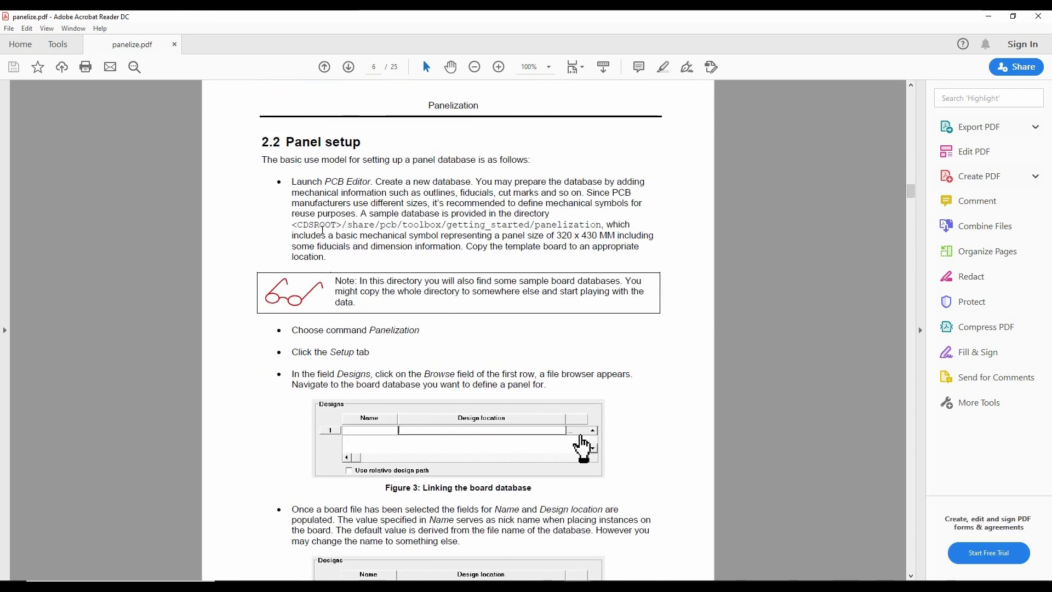
pyautogui.moveTo(292, 225); pyautogui.dragTo(603, 224)
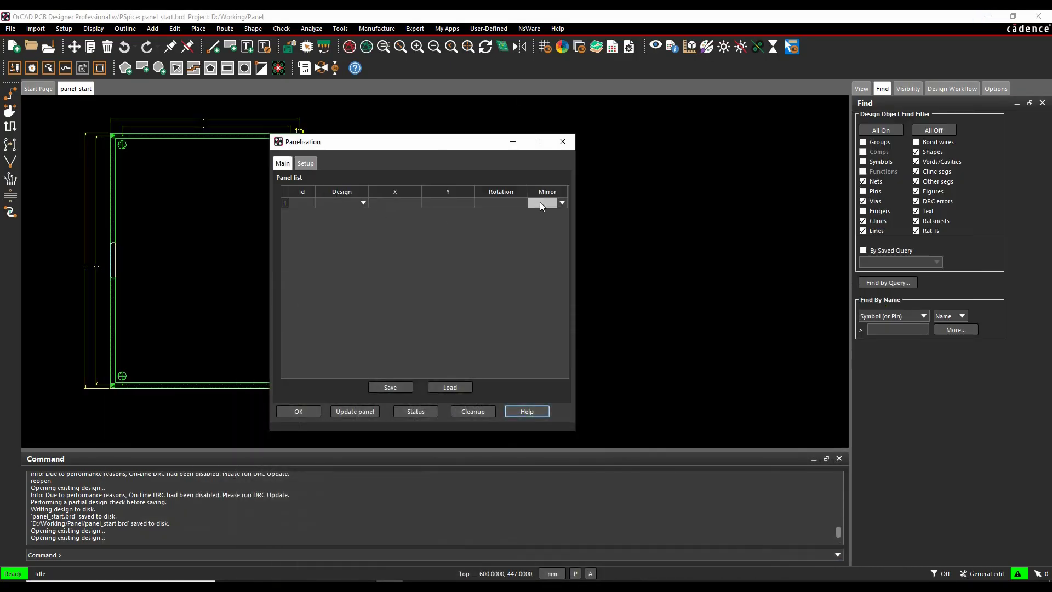
# Step: Link amplifier.brd from the project1 folder as the first design in the panelization setup
pyautogui.click(305, 162)
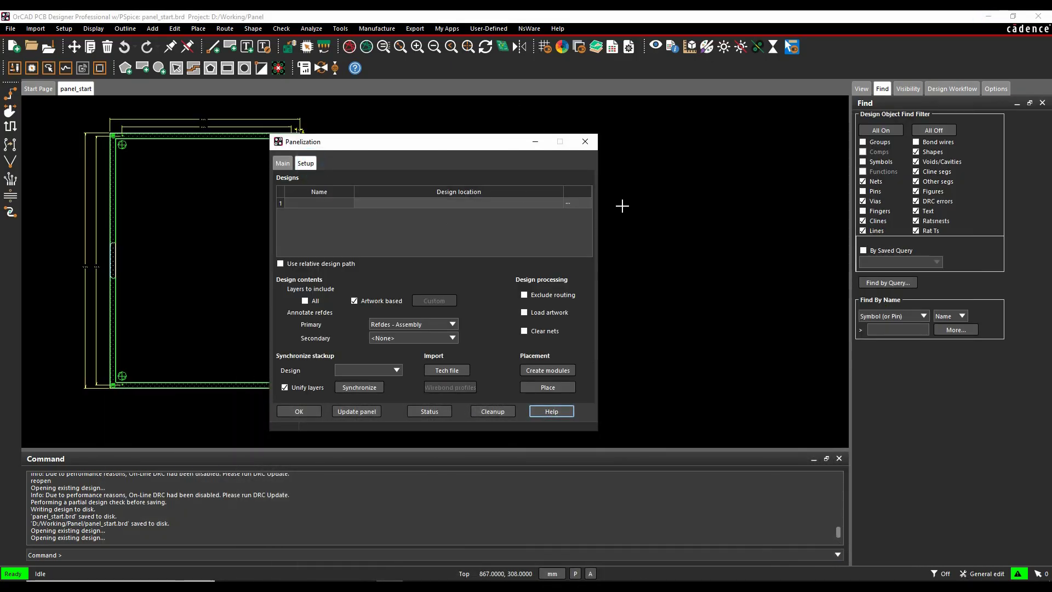
pyautogui.click(582, 204)
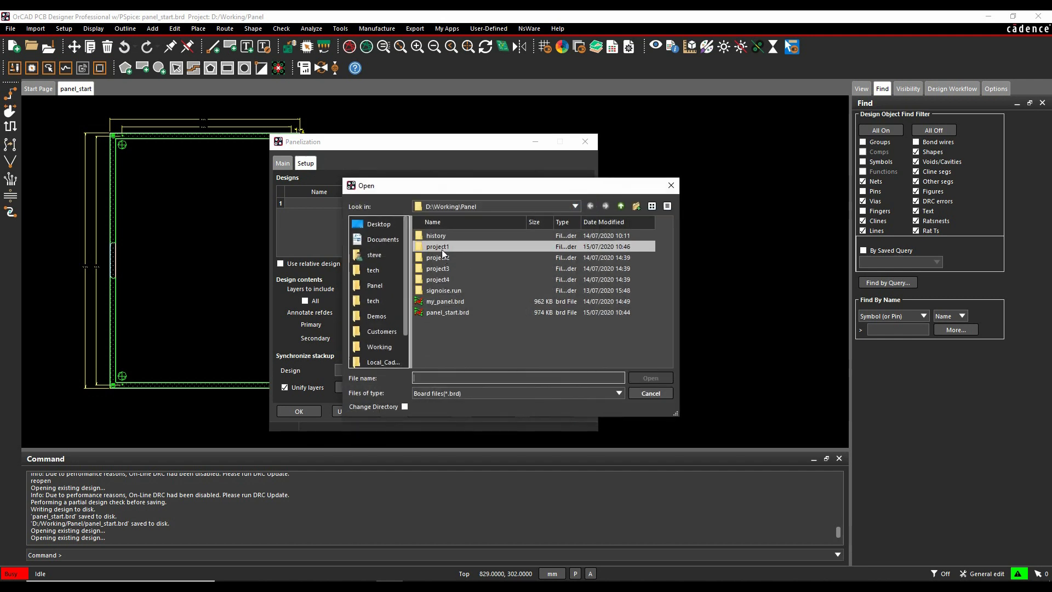
pyautogui.doubleClick(441, 247)
pyautogui.doubleClick(445, 270)
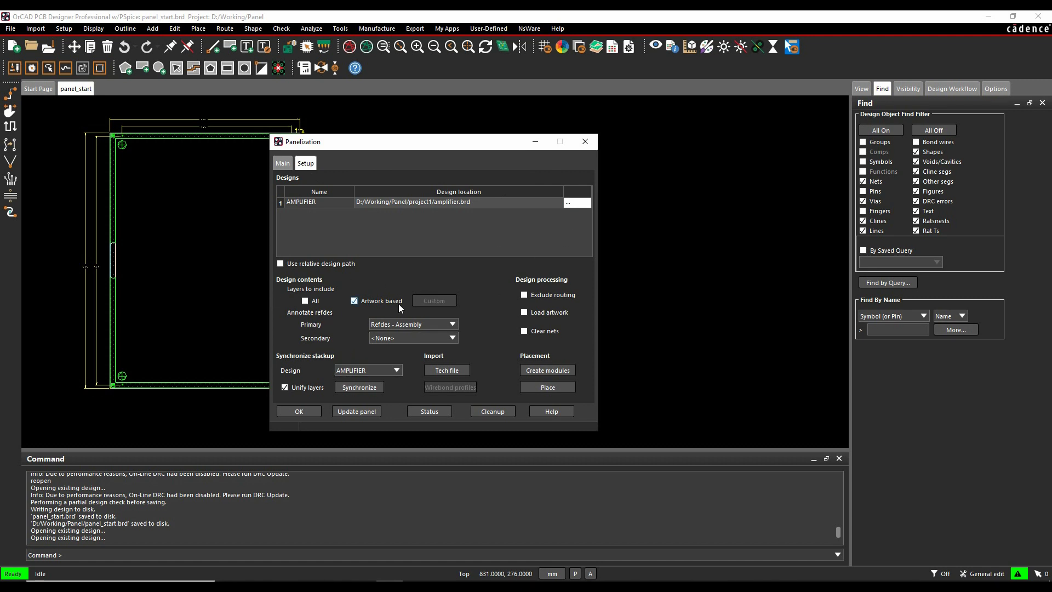
pyautogui.click(354, 300)
pyautogui.click(438, 301)
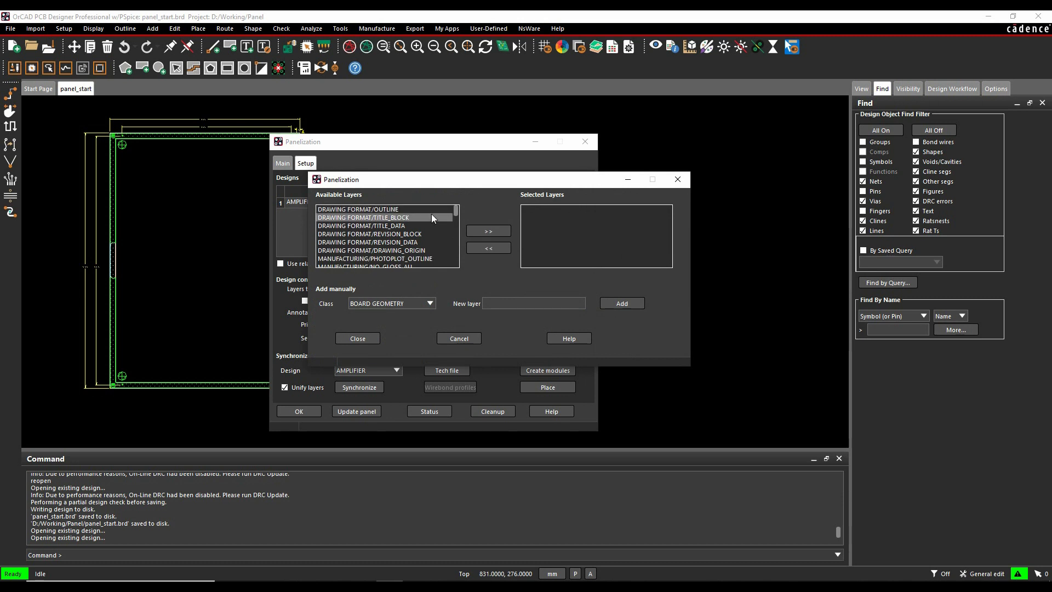
pyautogui.click(461, 340)
pyautogui.click(355, 301)
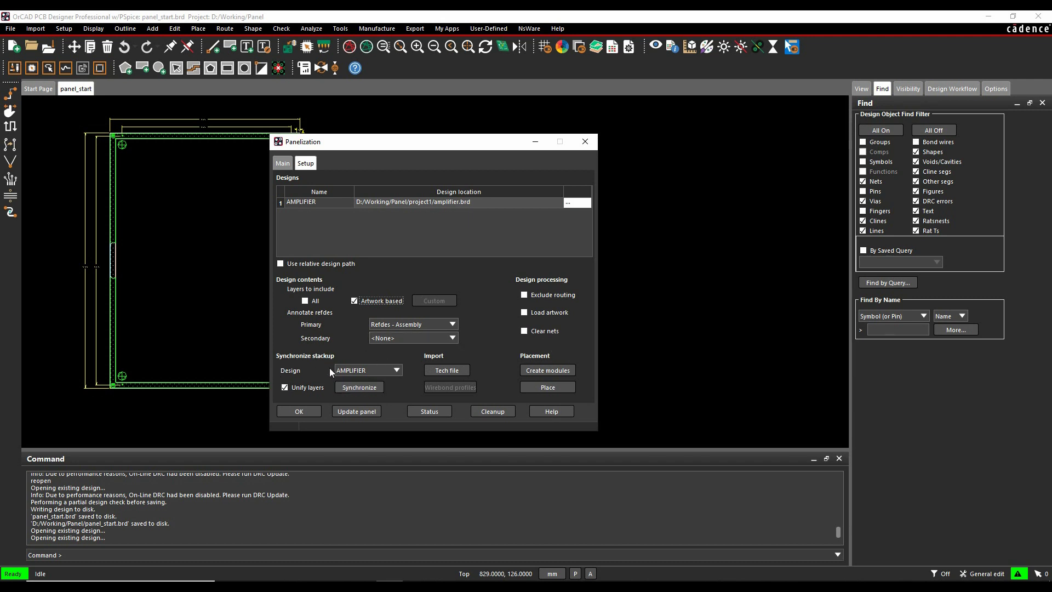
# Step: Synchronize the panel stackup with the AMPLIFIER design and create its placement modules
pyautogui.click(357, 388)
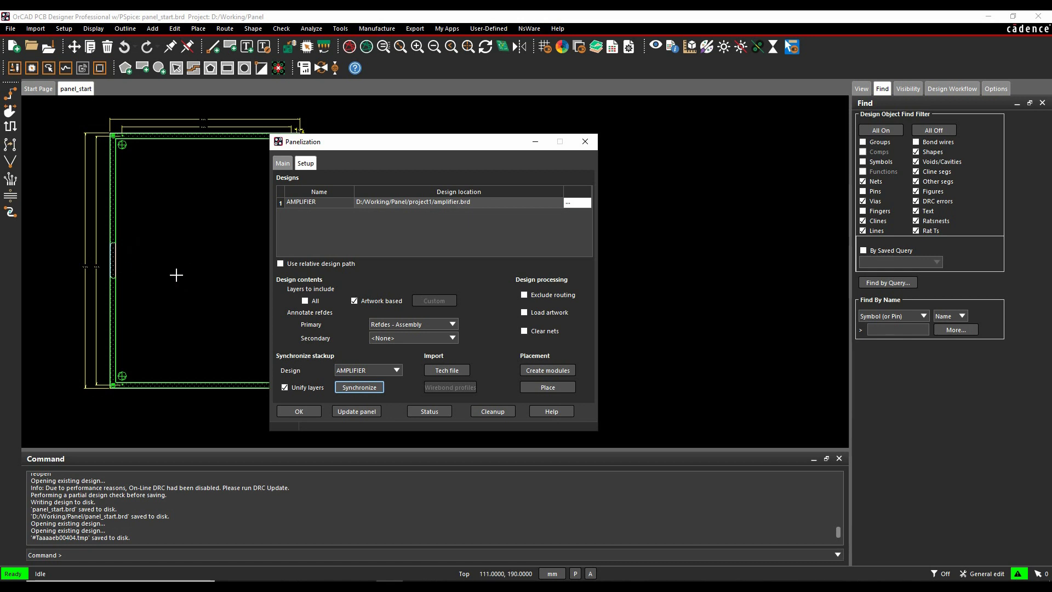
pyautogui.click(547, 371)
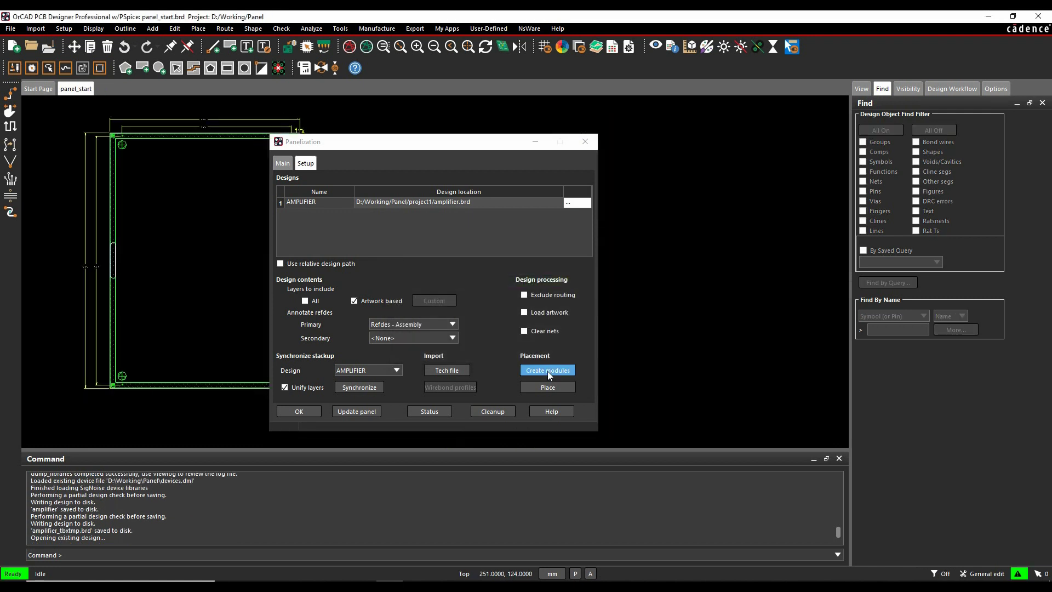
# Step: Start manual placement of the AMPLIFIER board in instance array mode with the actual outline displayed
pyautogui.click(547, 387)
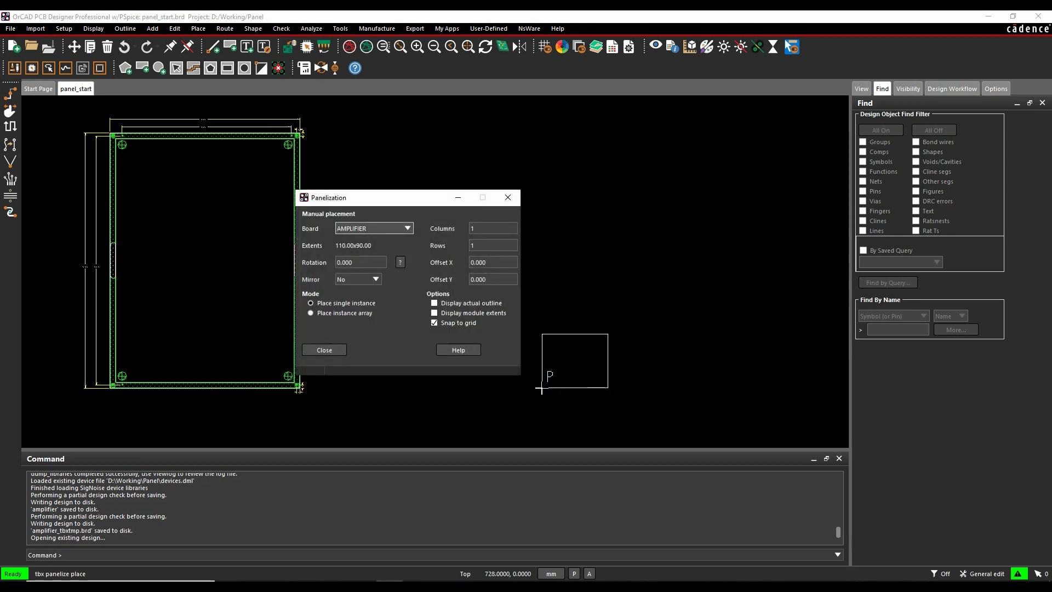
pyautogui.moveTo(396, 192); pyautogui.dragTo(495, 171)
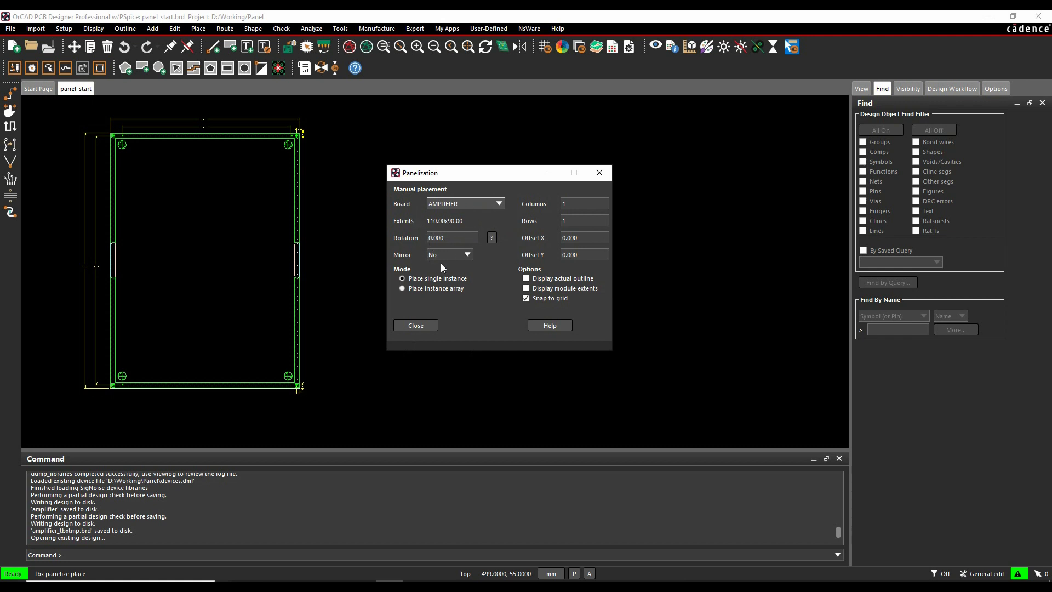
pyautogui.click(402, 288)
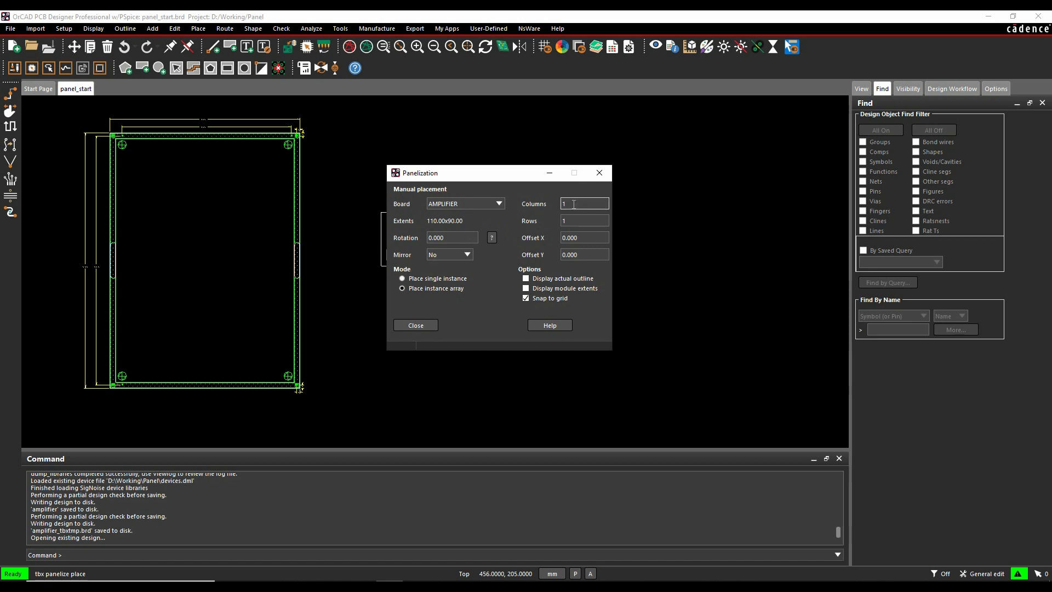
pyautogui.click(525, 278)
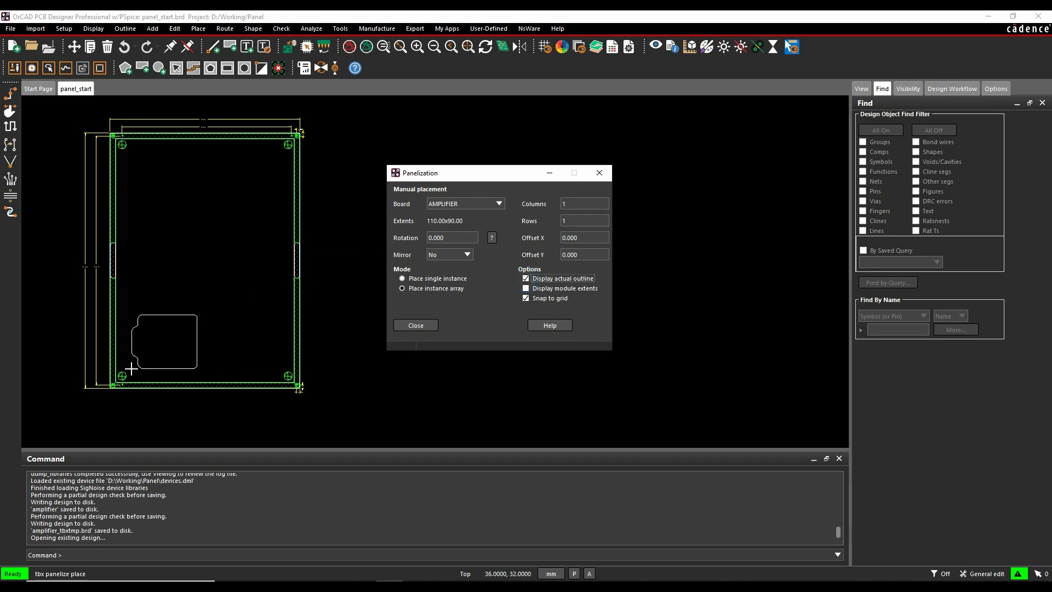
# Step: Set the placement array to 2 columns and 4 rows with offsets of 129 in X and 100 in Y
pyautogui.doubleClick(583, 204)
pyautogui.write('2')
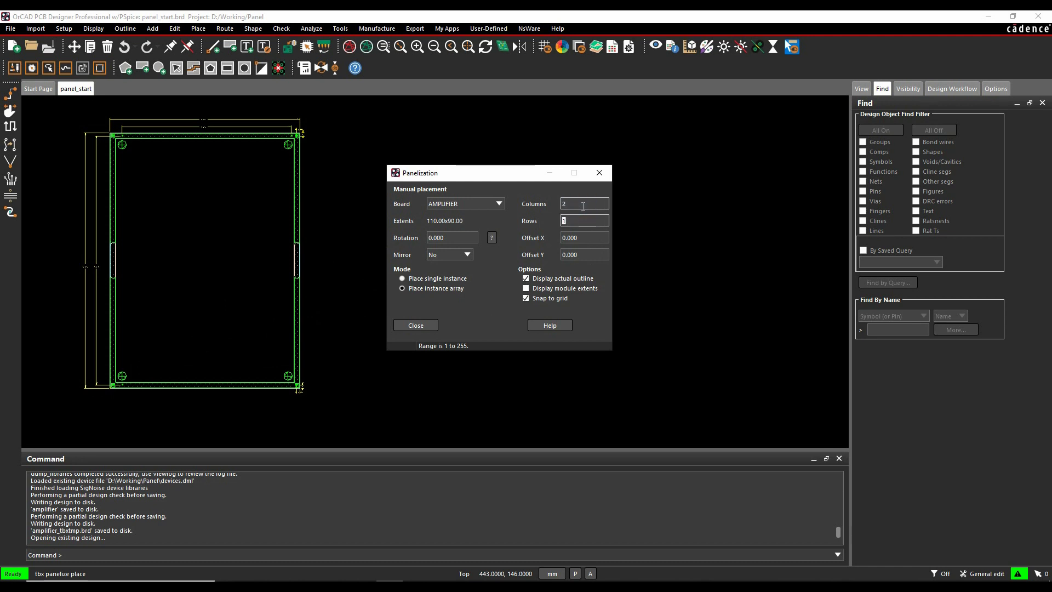
pyautogui.press('Tab')
pyautogui.write('4')
pyautogui.press('Tab')
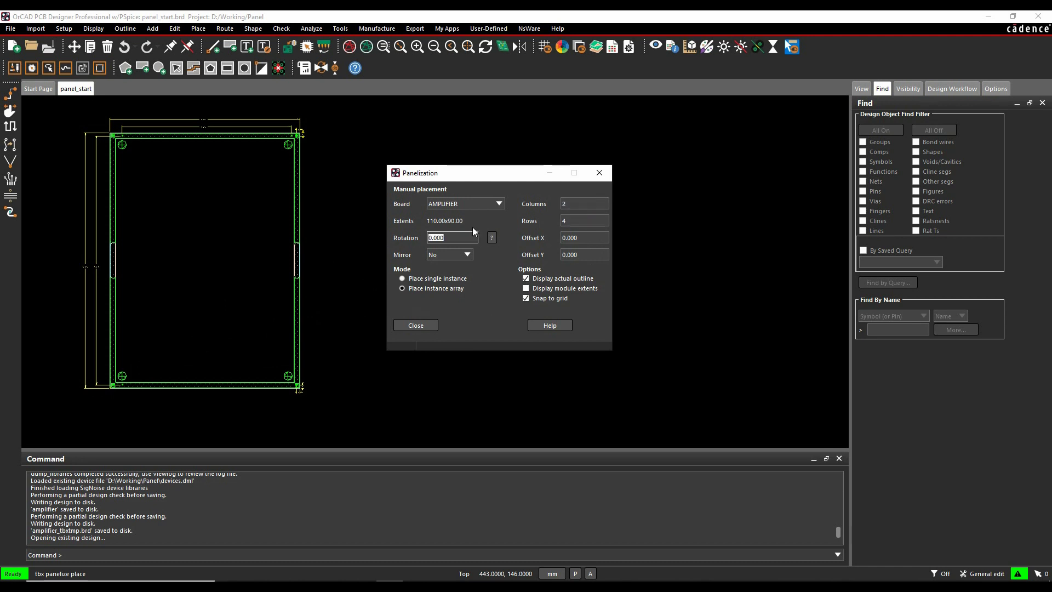
pyautogui.click(589, 239)
pyautogui.write('1')
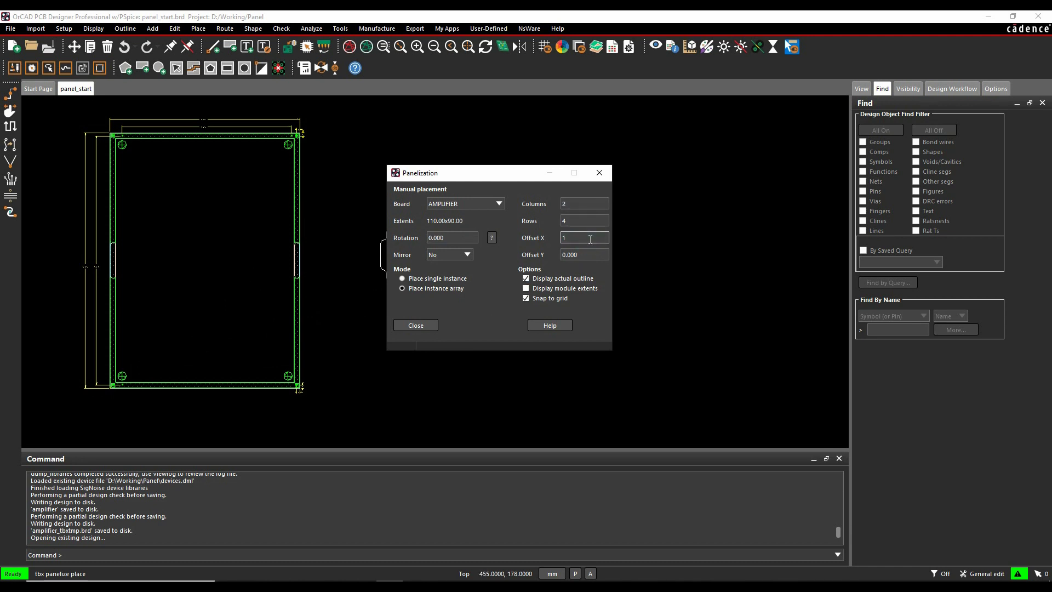
pyautogui.write('29')
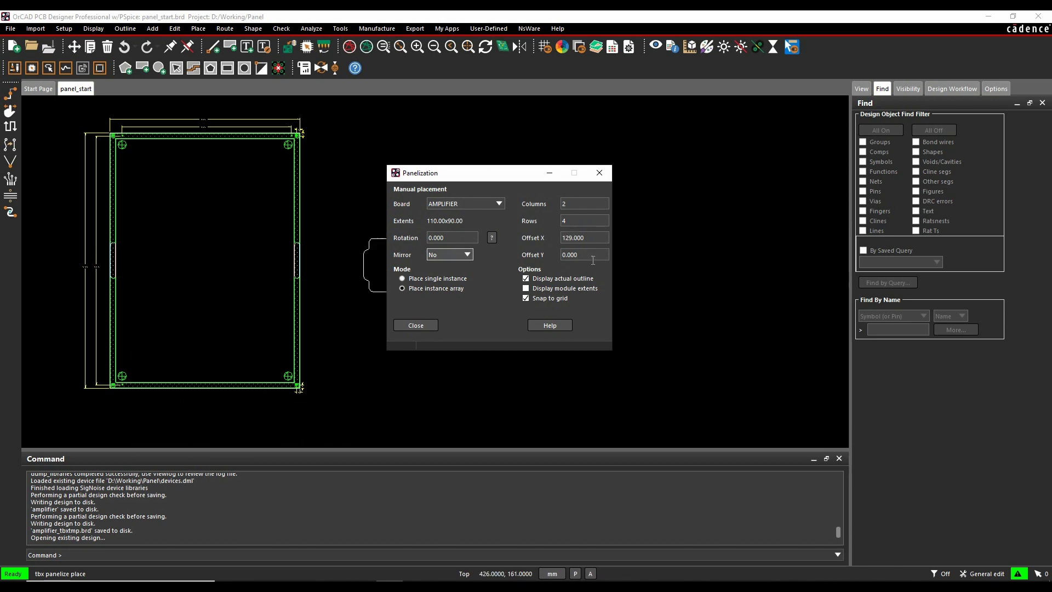
pyautogui.click(592, 255)
pyautogui.write('100')
pyautogui.press('Tab')
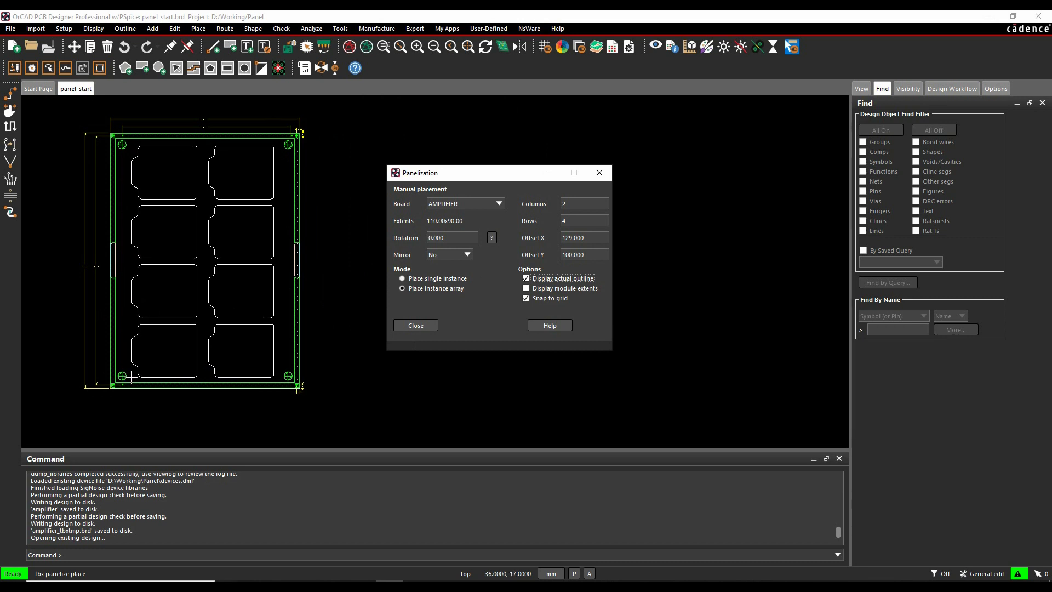
# Step: Place the amplifier array on the panel at coordinates x 42 18 and finish the placement
pyautogui.click(82, 555)
pyautogui.write('x')
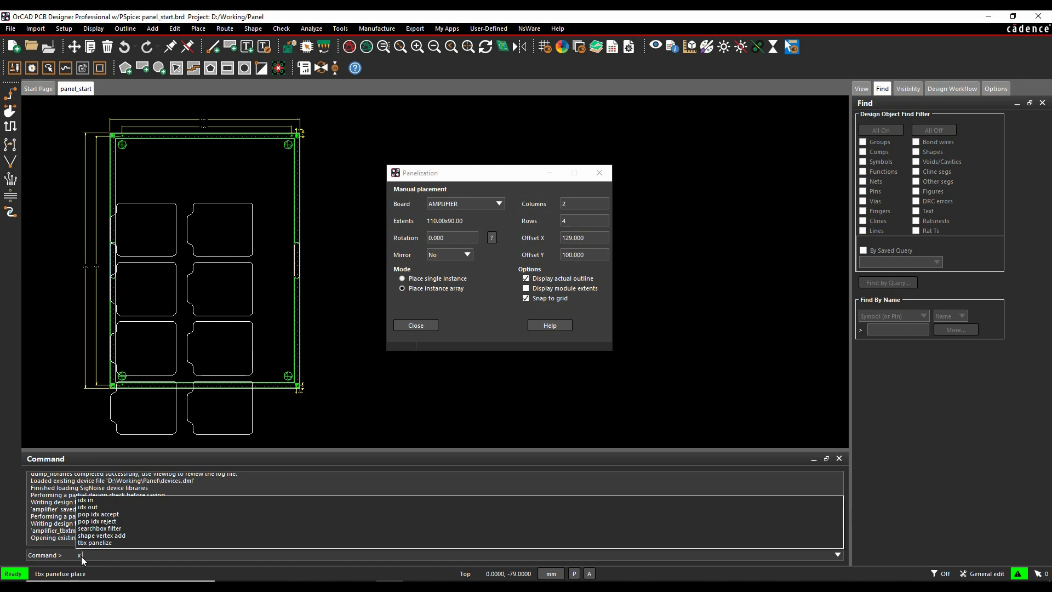
pyautogui.write(' 42')
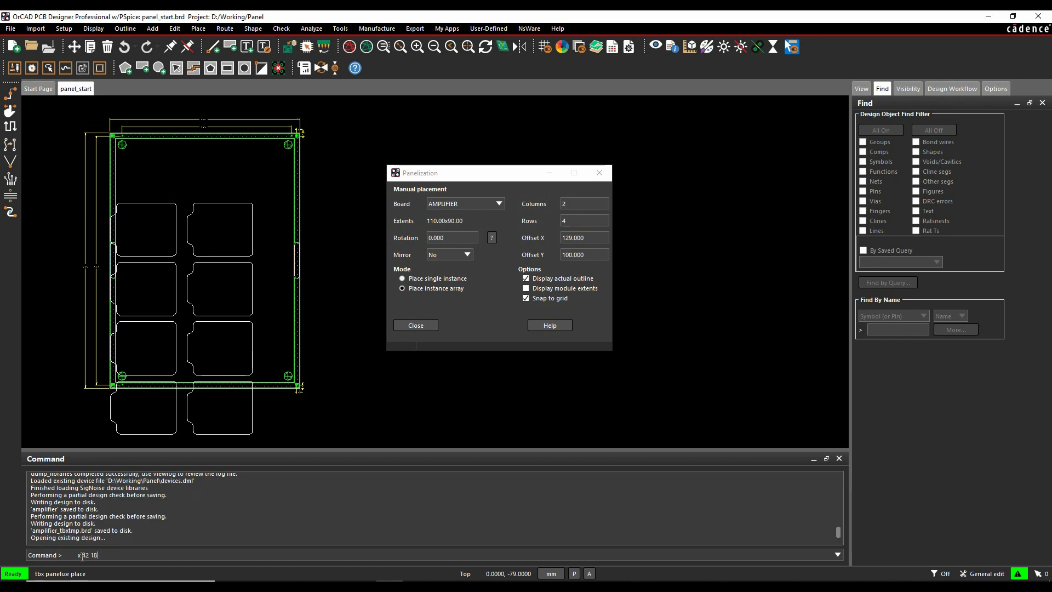
pyautogui.write(' 18')
pyautogui.press('Return')
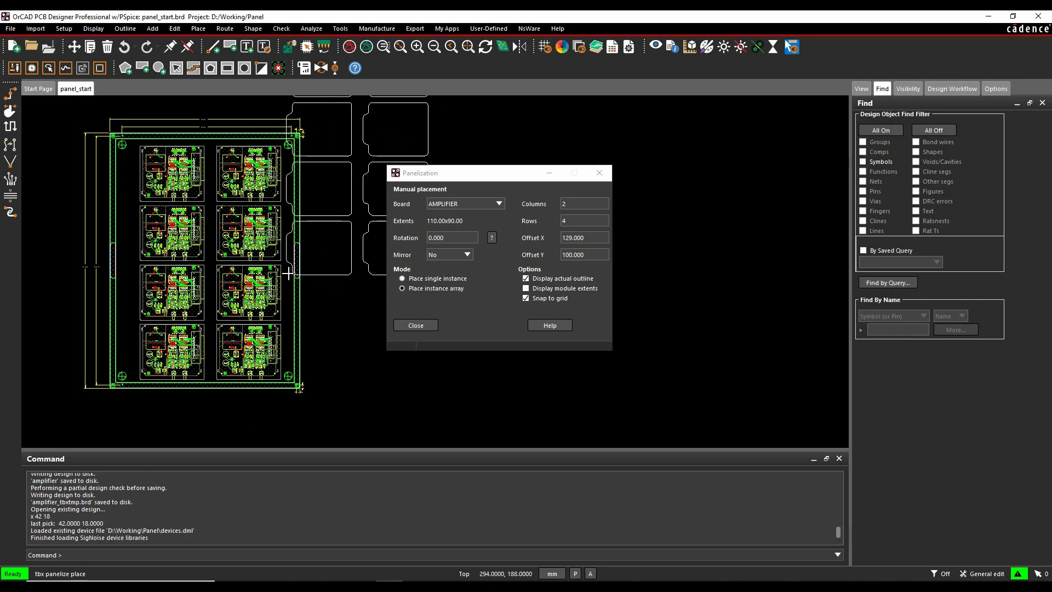
pyautogui.rightClick(288, 274)
pyautogui.click(319, 274)
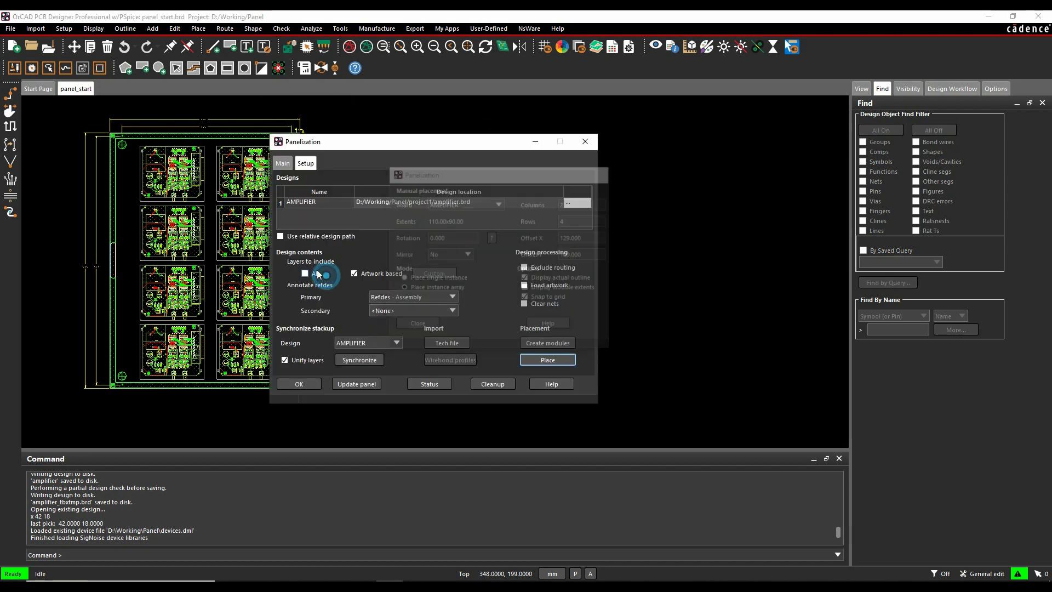
# Step: Accept the panelization and examine the placed amplifier boards and their prefixed component designators across the panel
pyautogui.click(299, 384)
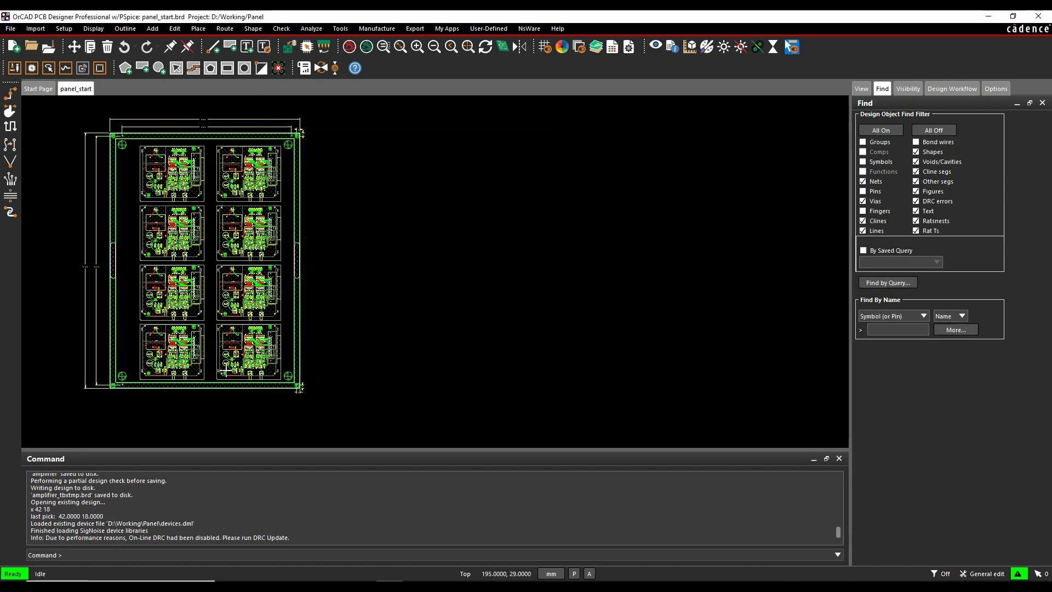
pyautogui.scroll(3, 225, 370)
pyautogui.scroll(2, 225, 370)
pyautogui.scroll(3, 449, 305)
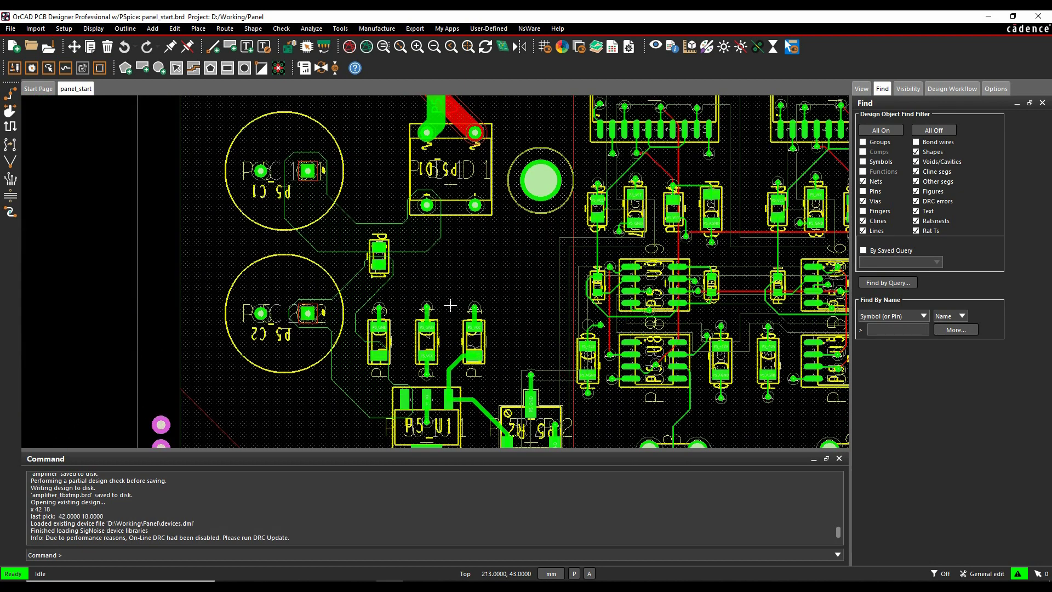
pyautogui.scroll(-4, 450, 305)
pyautogui.scroll(3, 477, 246)
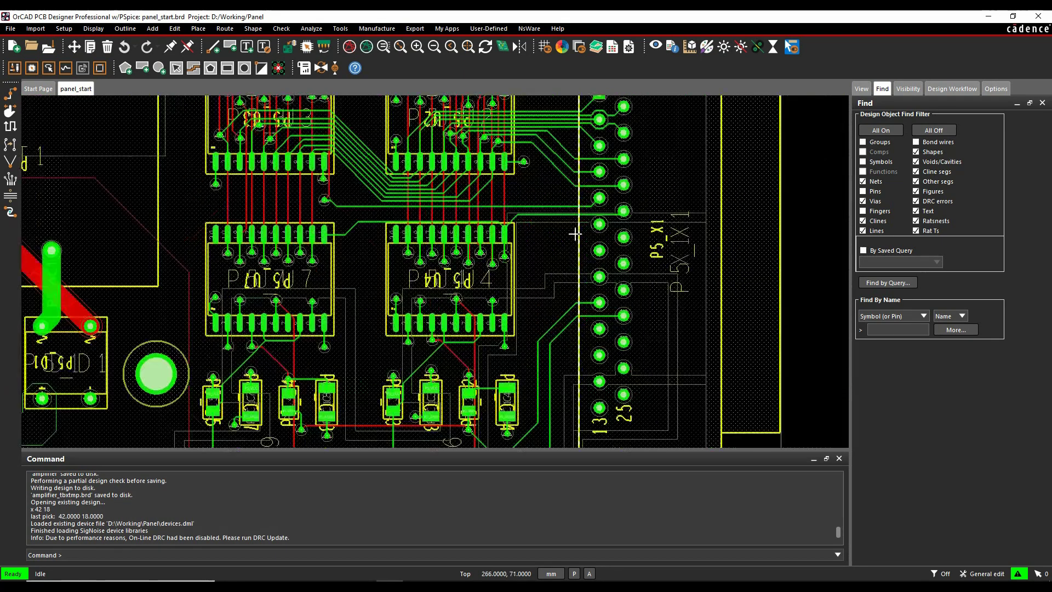
pyautogui.scroll(-4, 239, 266)
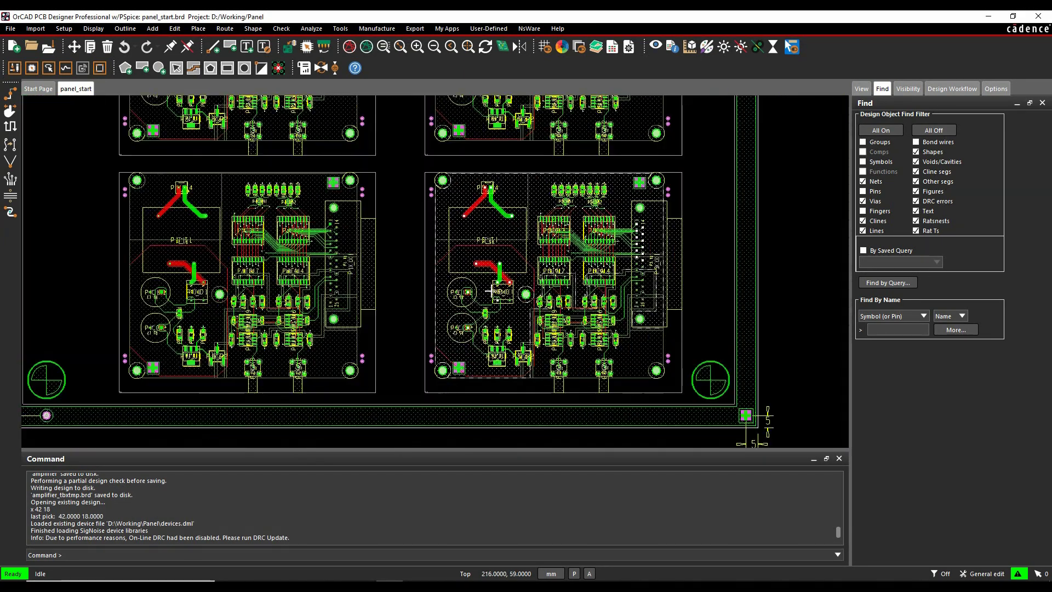
pyautogui.moveTo(186, 288); pyautogui.dragTo(188, 340, button='middle')
pyautogui.scroll(5, 188, 339)
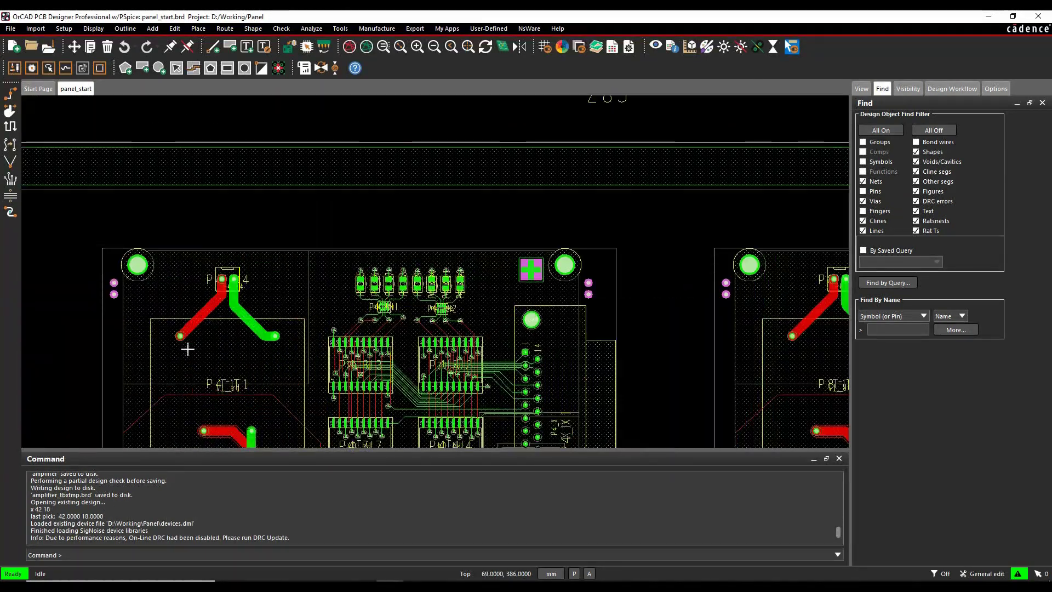
pyautogui.scroll(-2, 206, 296)
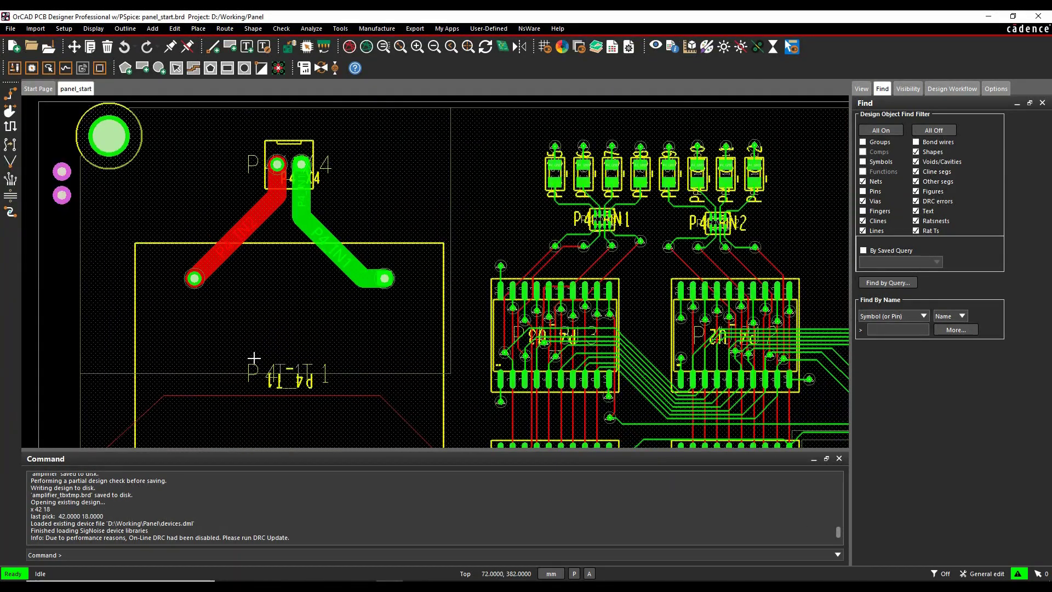
pyautogui.scroll(-3, 252, 371)
pyautogui.scroll(6, 547, 340)
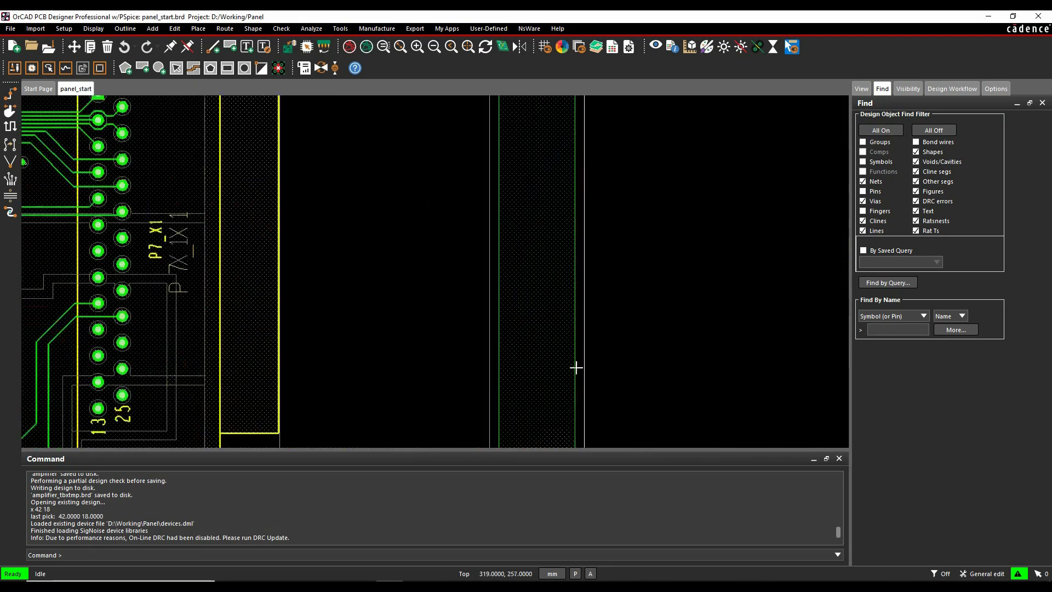
pyautogui.scroll(-5, 167, 231)
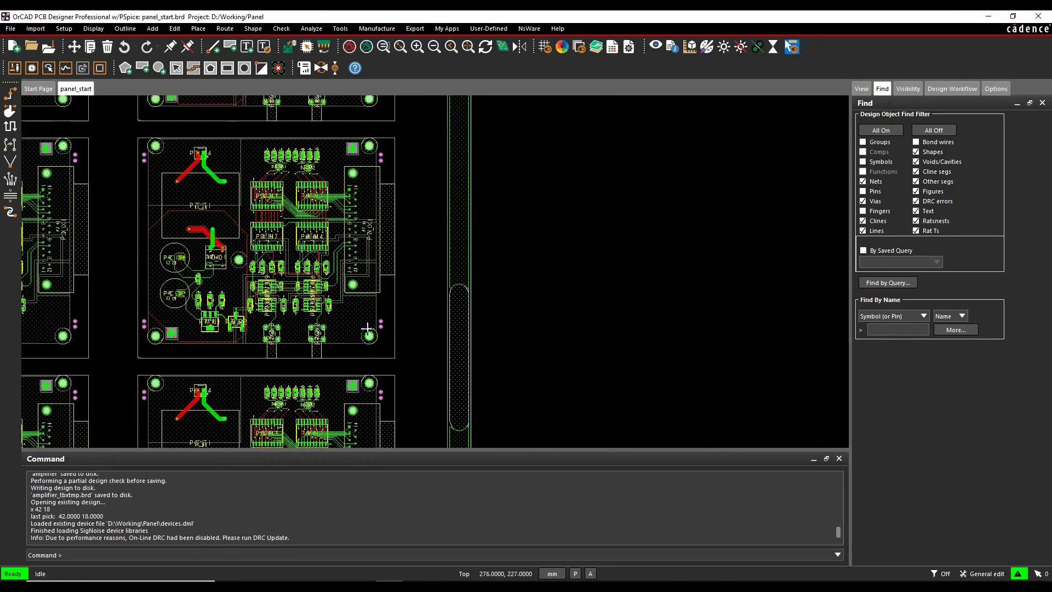
pyautogui.click(536, 247)
pyautogui.click(488, 345)
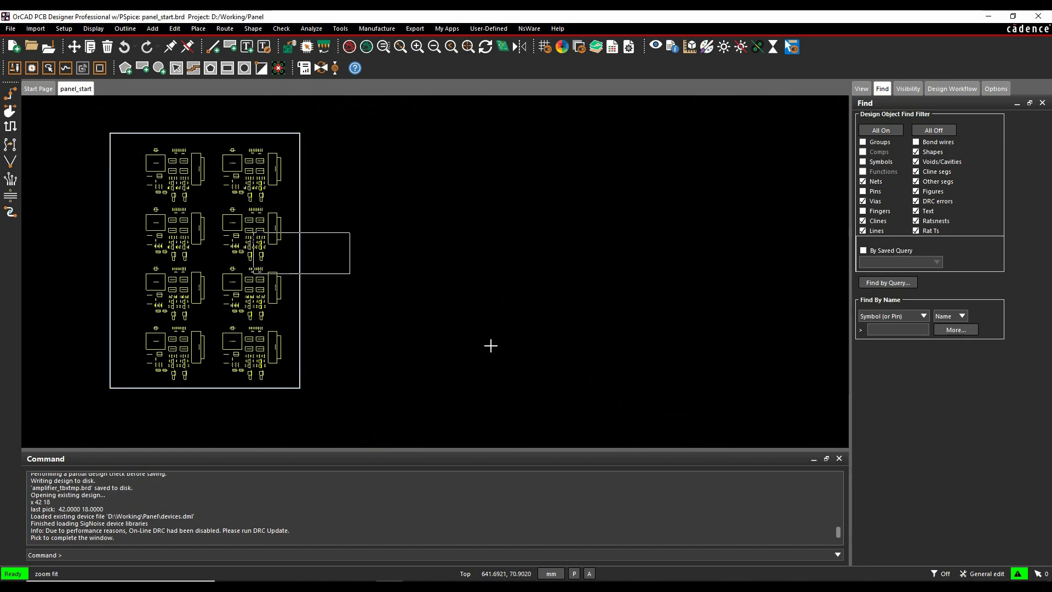
# Step: Turn off the visibility of all layers and display only the Assembly_Top component reference designators on the panel
pyautogui.click(568, 46)
pyautogui.click(853, 182)
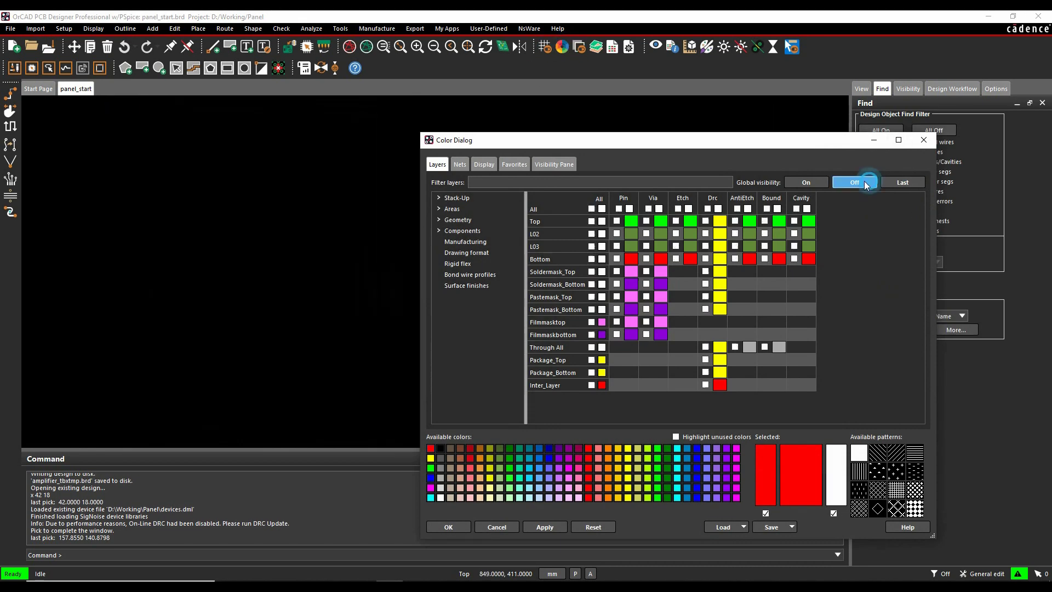
pyautogui.click(462, 230)
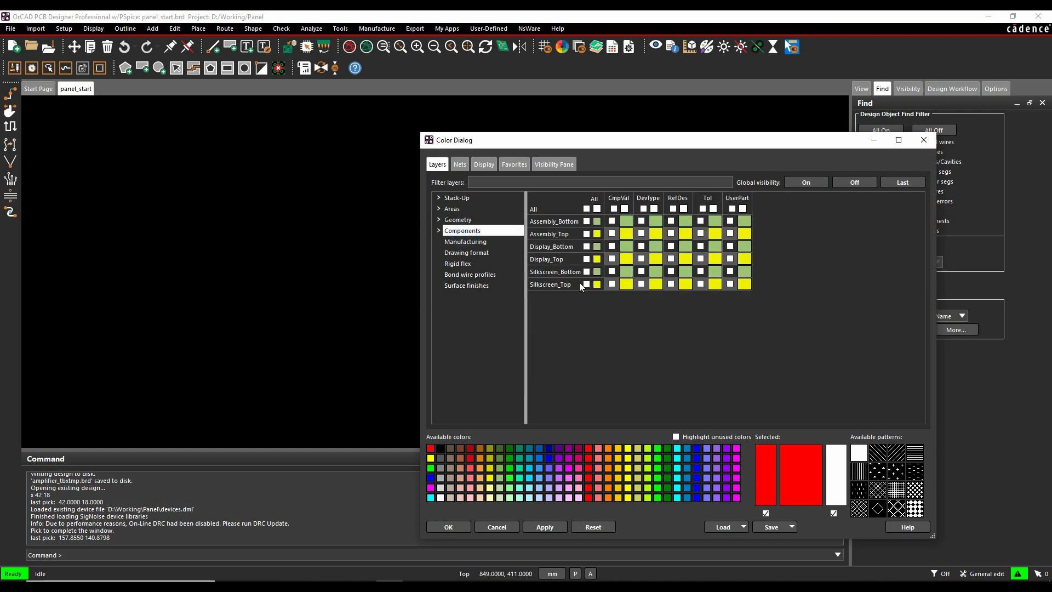
pyautogui.click(700, 283)
pyautogui.click(671, 233)
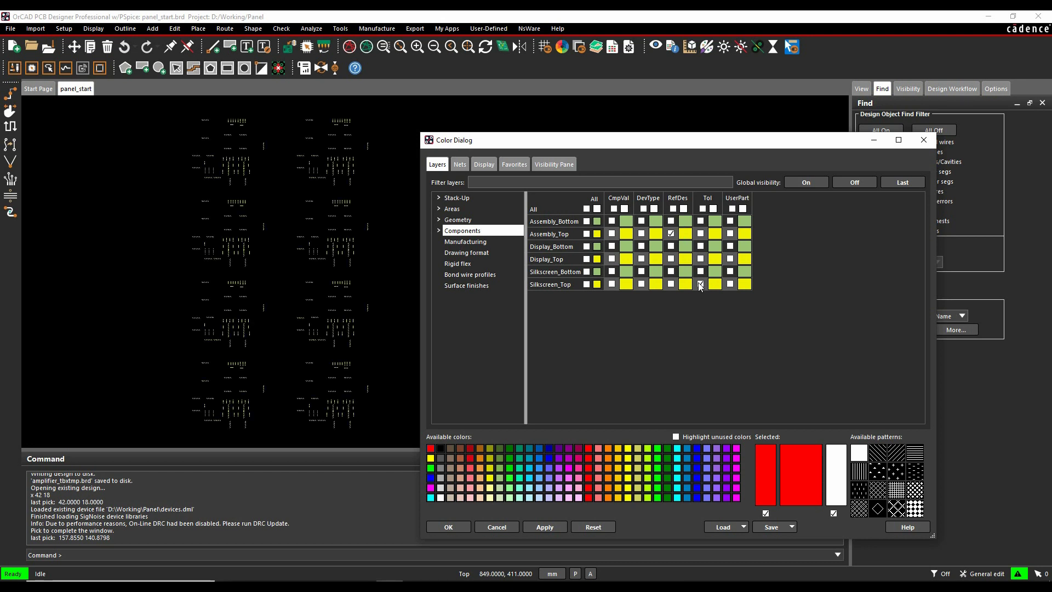
pyautogui.scroll(5, 219, 310)
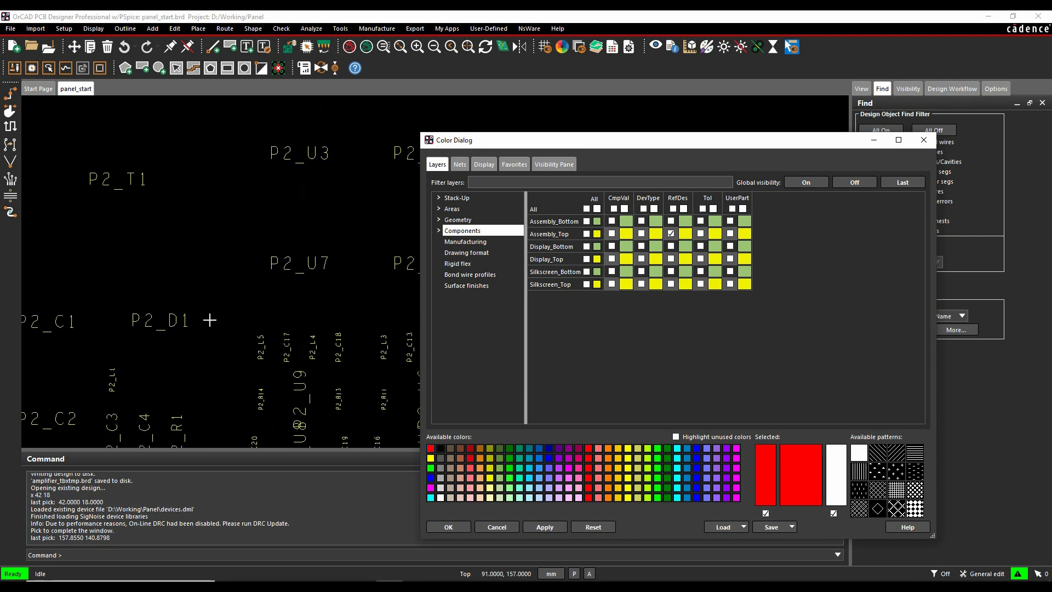
# Step: Display the Cutout, Design_Outline and Outline geometry layers and examine the reference designator prefixes of the individual boards
pyautogui.click(454, 221)
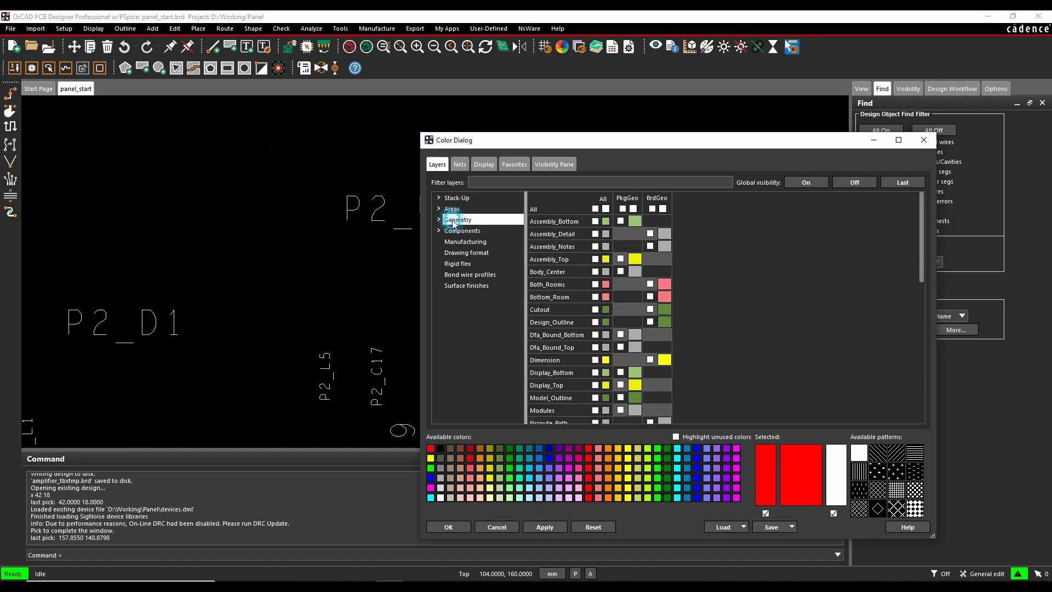
pyautogui.click(595, 323)
pyautogui.click(595, 309)
pyautogui.scroll(-4, 350, 304)
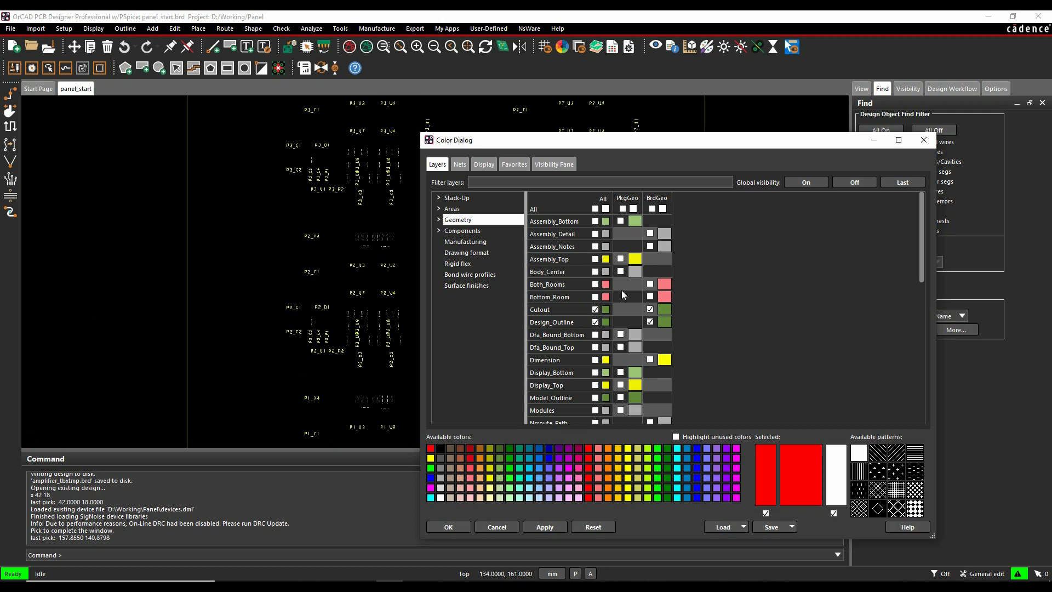
pyautogui.scroll(-2, 594, 384)
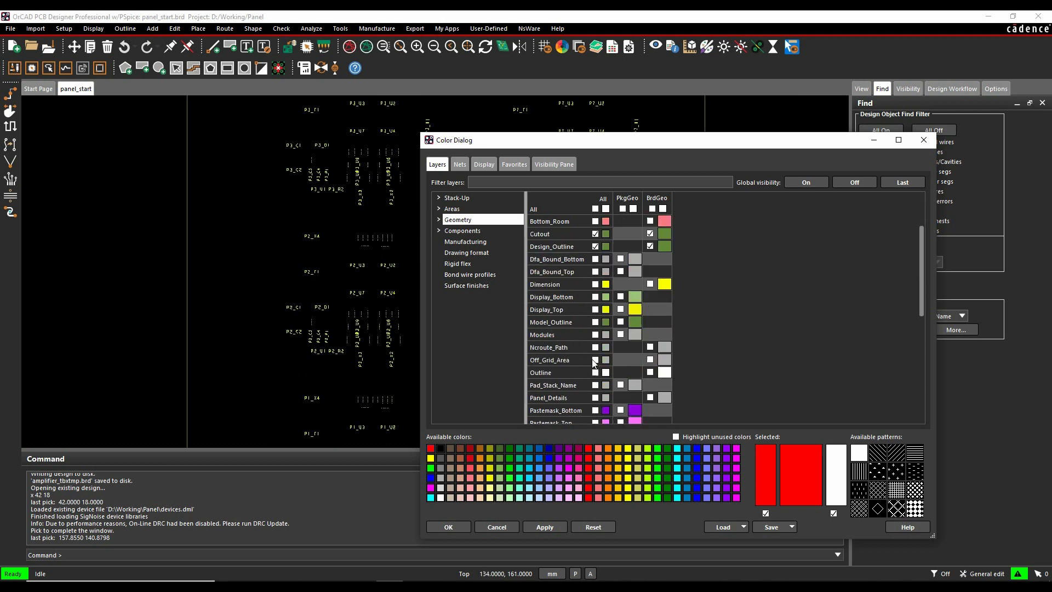
pyautogui.click(596, 372)
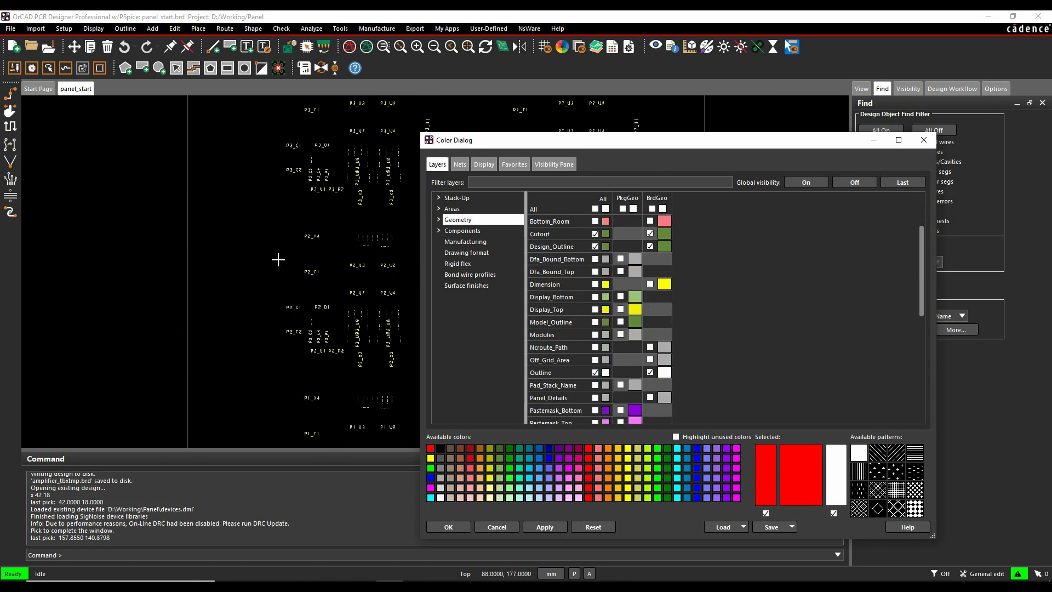
pyautogui.scroll(3, 259, 258)
pyautogui.scroll(2, 324, 296)
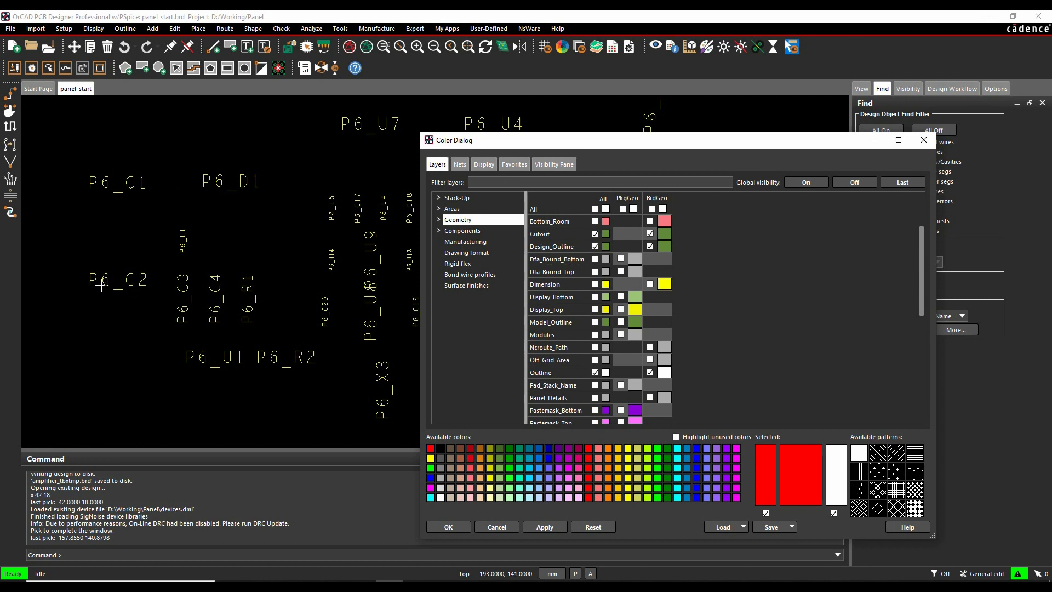
pyautogui.scroll(-2, 127, 291)
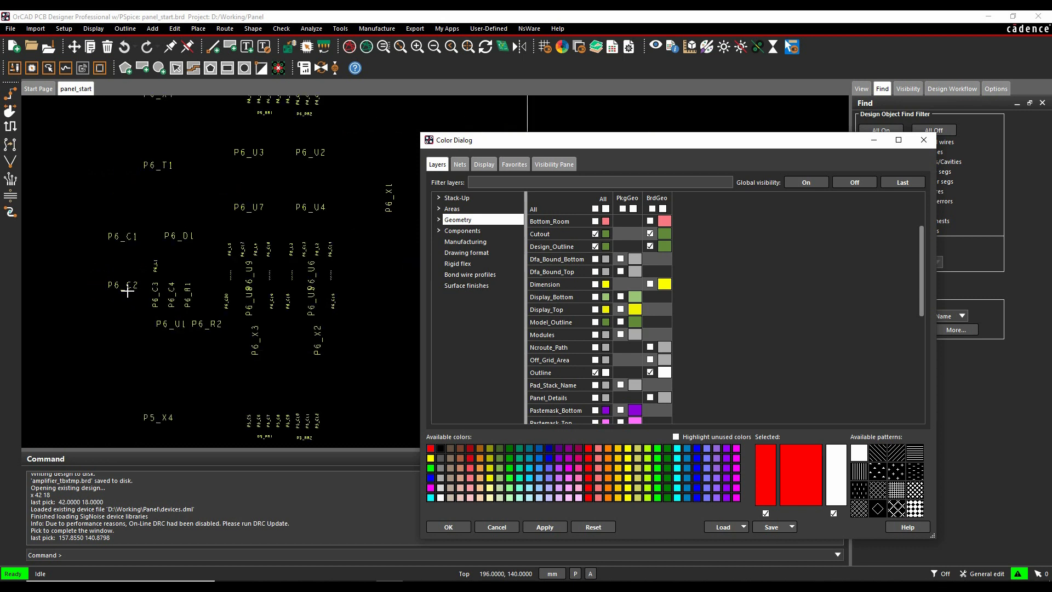
pyautogui.scroll(-2, 121, 334)
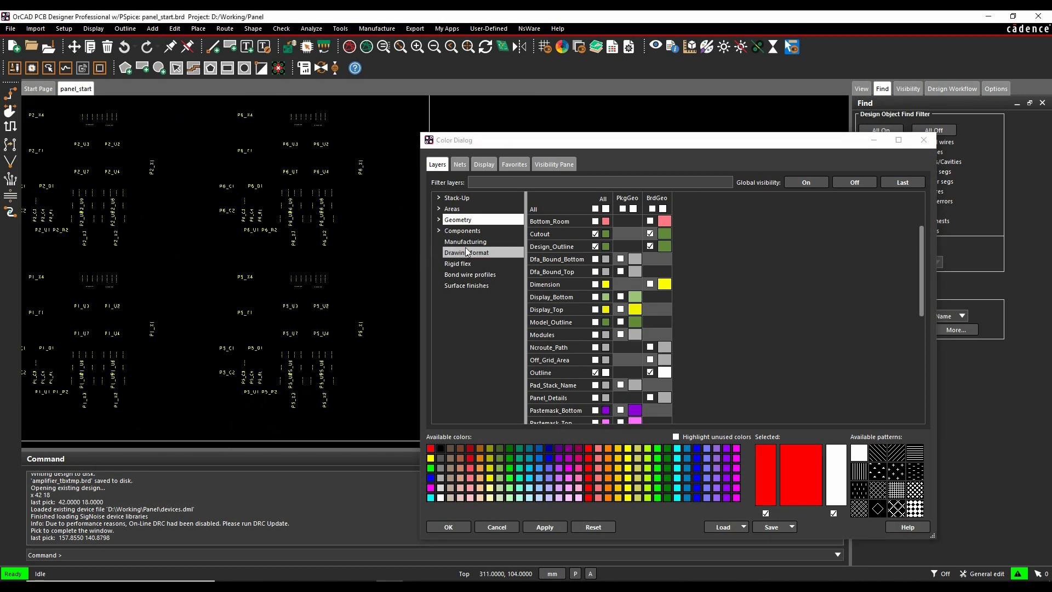
# Step: Display the Panel_Details and Pnl_Refdes_Top geometry layers
pyautogui.click(468, 233)
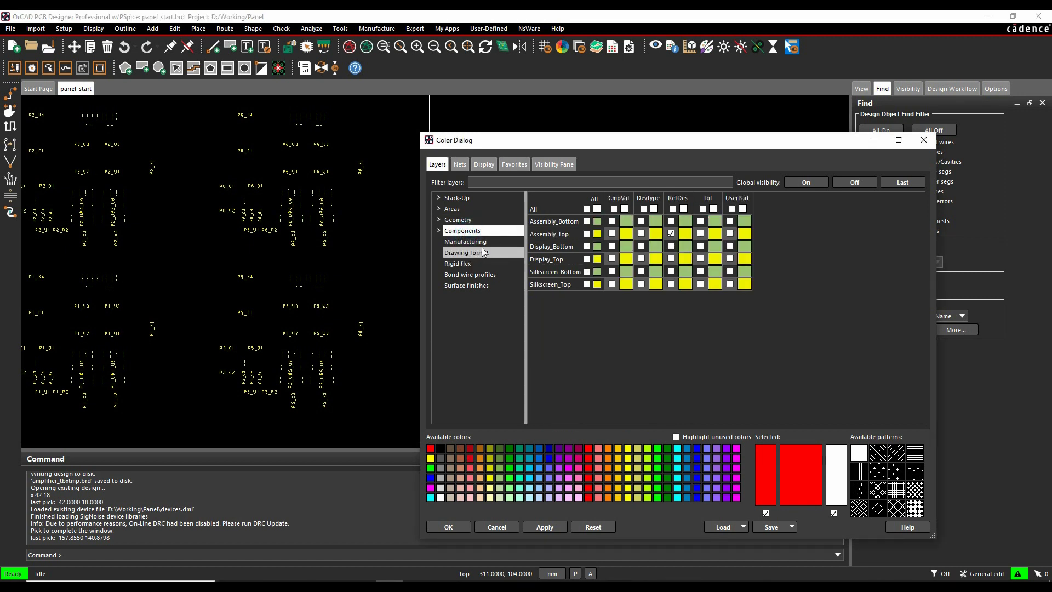
pyautogui.press('Up')
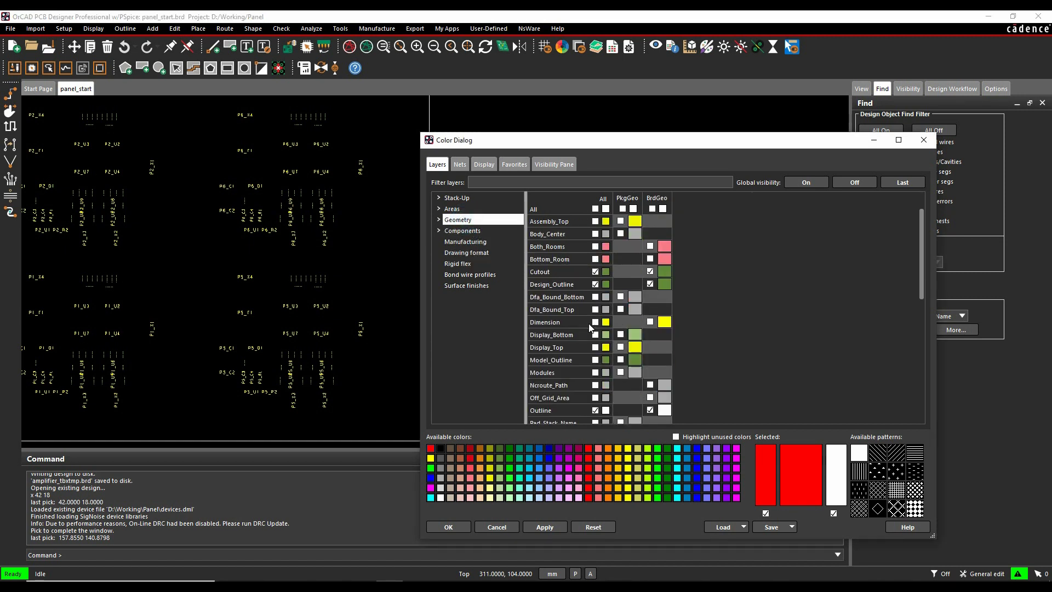
pyautogui.scroll(-3, 590, 328)
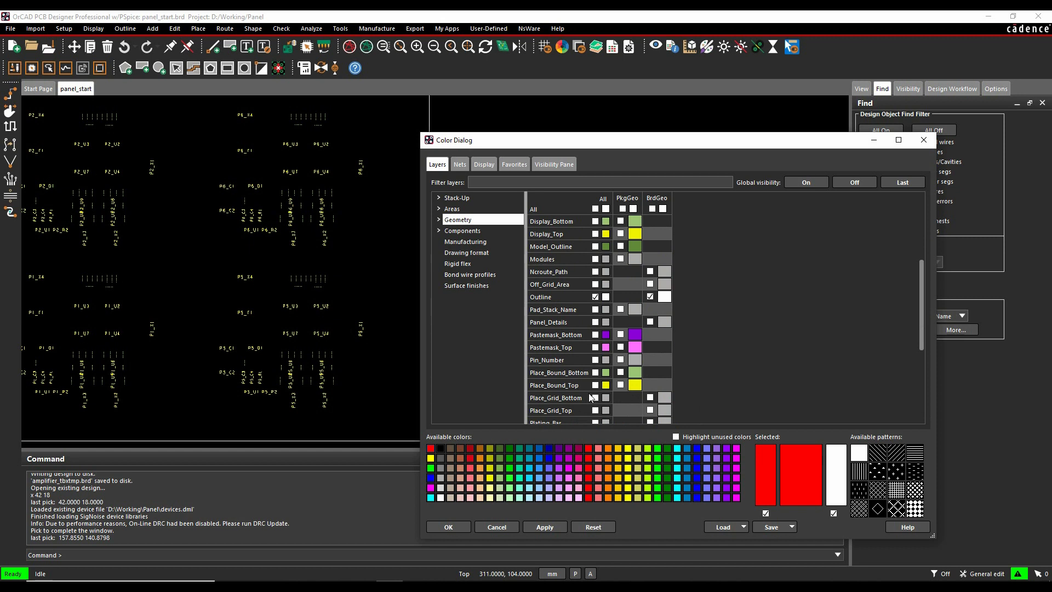
pyautogui.scroll(-1, 597, 349)
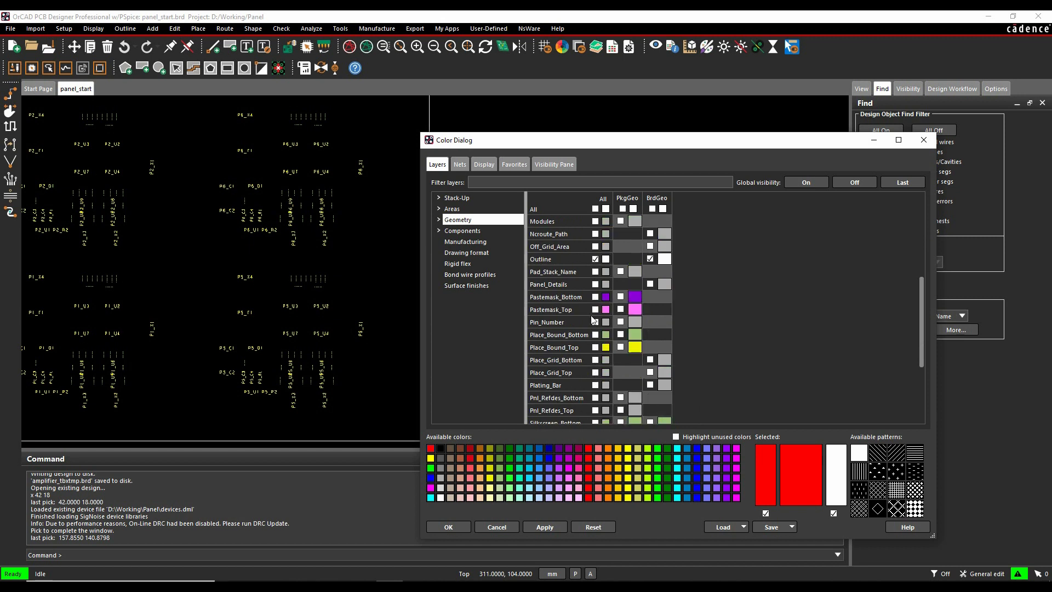
pyautogui.scroll(-1, 595, 338)
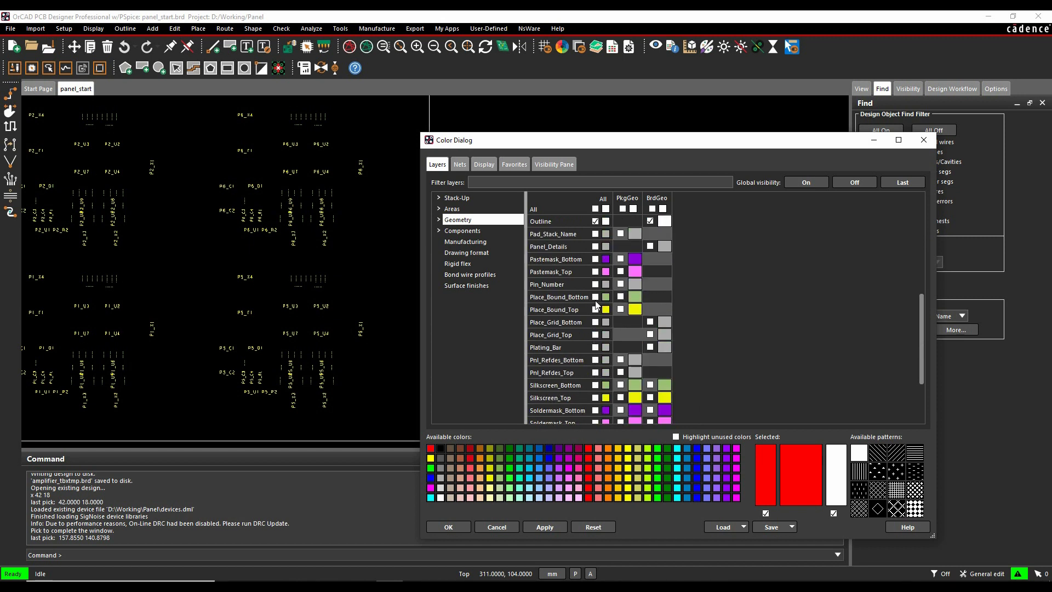
pyautogui.click(595, 247)
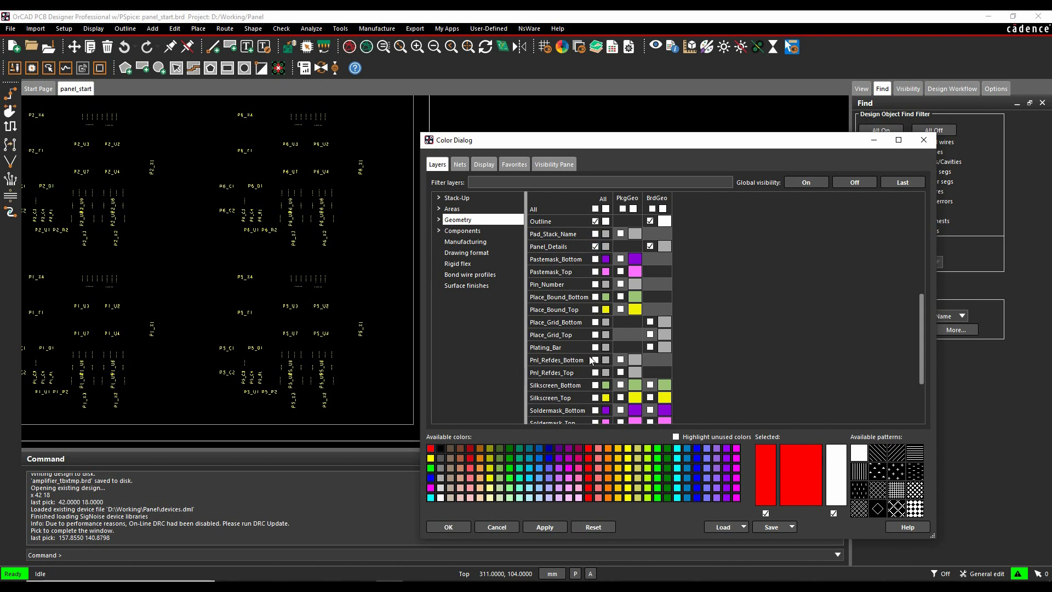
pyautogui.click(595, 373)
# Step: Hide the Assembly_Top component reference designators and examine the original designators shown on the panel reference designator layer
pyautogui.click(457, 231)
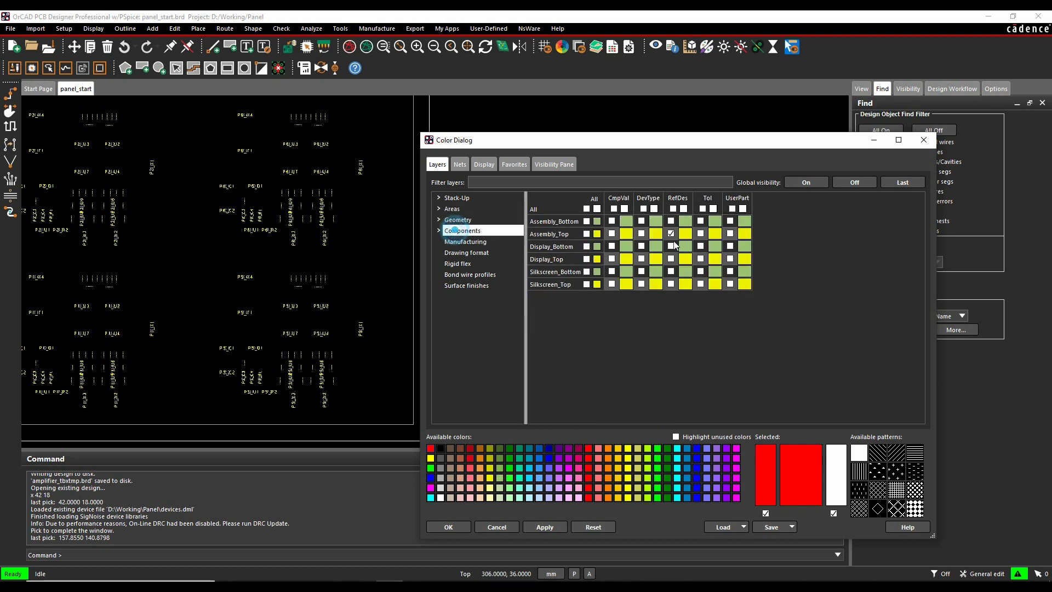
pyautogui.scroll(2, 263, 390)
pyautogui.scroll(2, 264, 390)
pyautogui.scroll(-1, 236, 297)
pyautogui.scroll(-1, 236, 297)
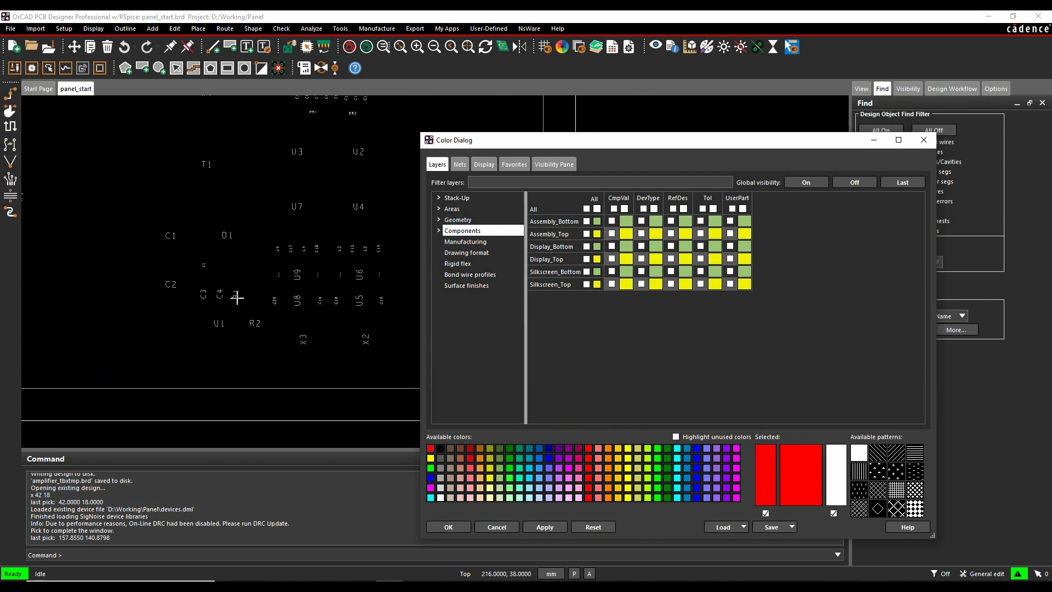
pyautogui.scroll(-1, 230, 272)
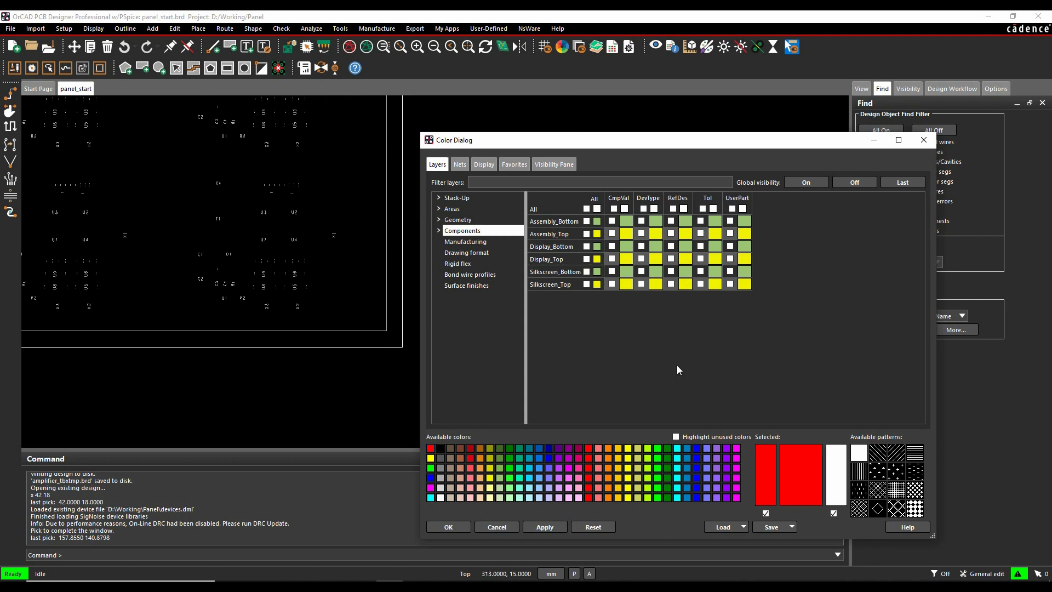
# Step: Turn the visibility of all layers back on, accept the color settings and view the whole panel
pyautogui.click(806, 182)
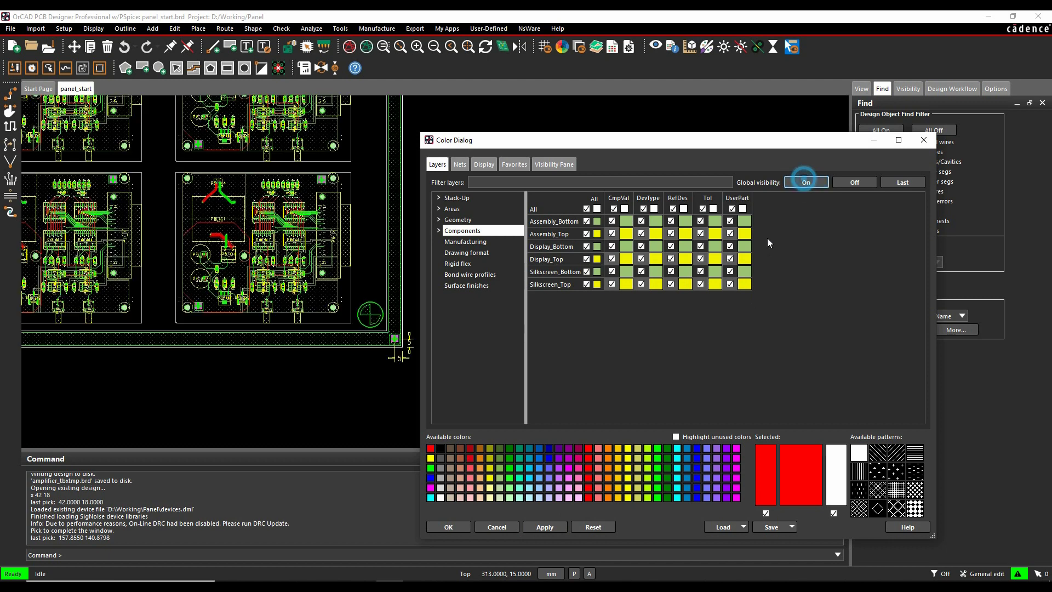
pyautogui.click(448, 526)
pyautogui.scroll(-1, 202, 209)
pyautogui.moveTo(443, 270); pyautogui.dragTo(440, 296, button='middle')
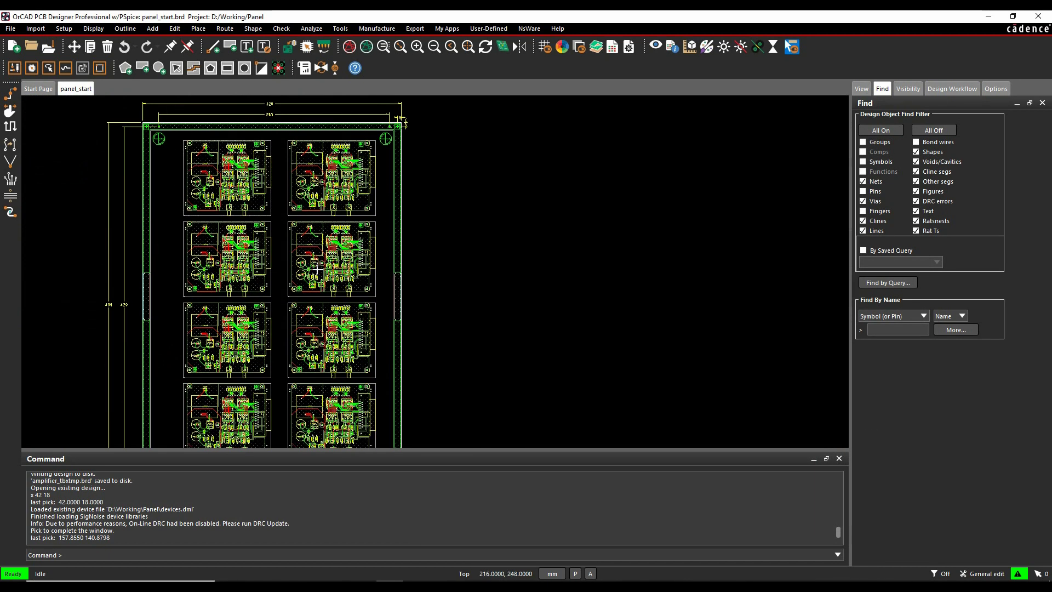
pyautogui.scroll(-1, 247, 287)
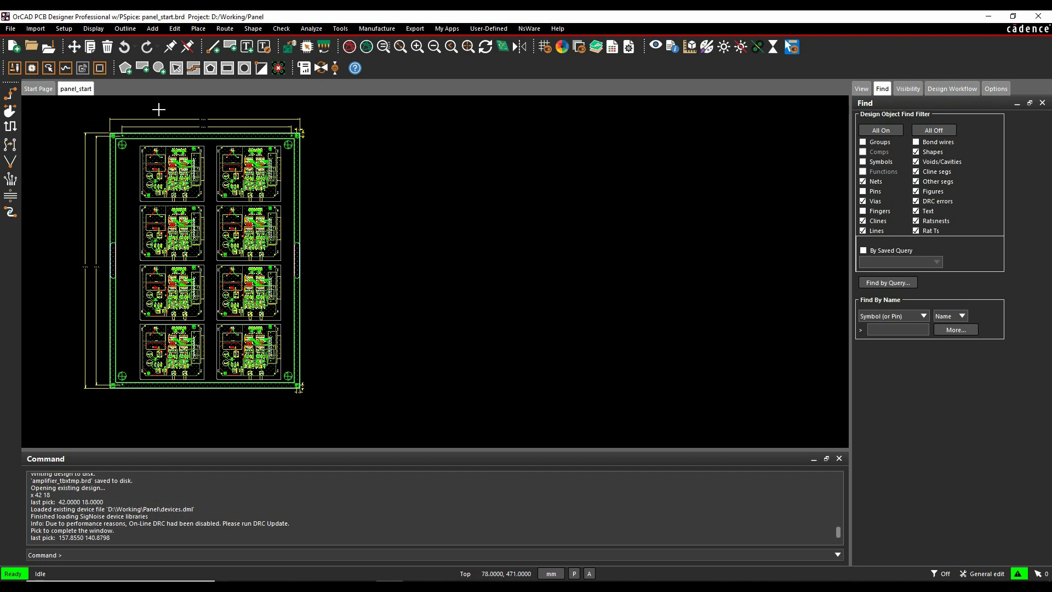
# Step: Reopen the panel_start template, start Panelization and add project1/amplifier.brd as the first design in its setup
pyautogui.press('Return')
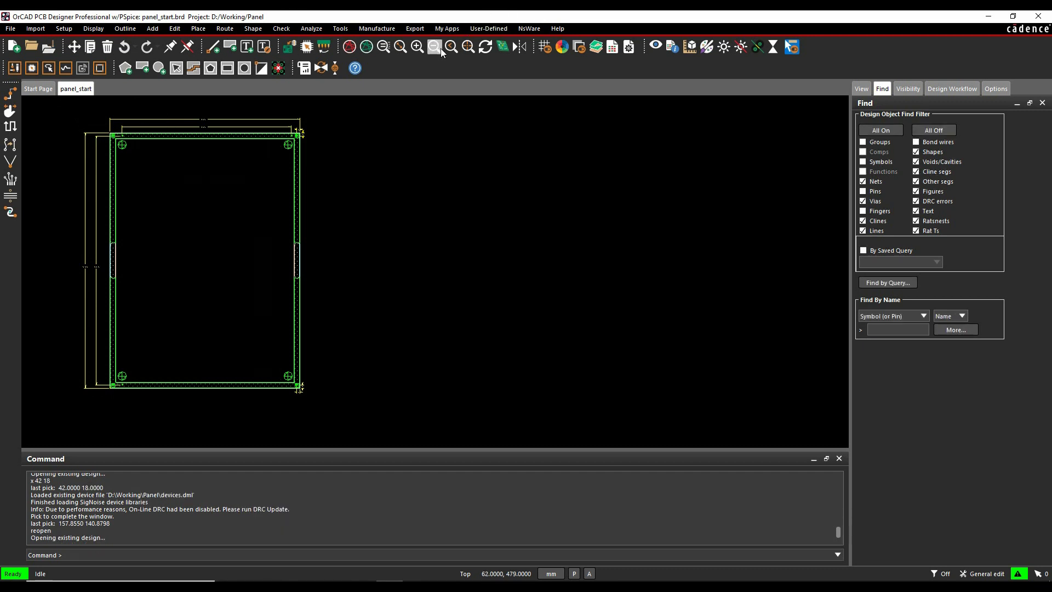
pyautogui.click(416, 28)
pyautogui.click(441, 214)
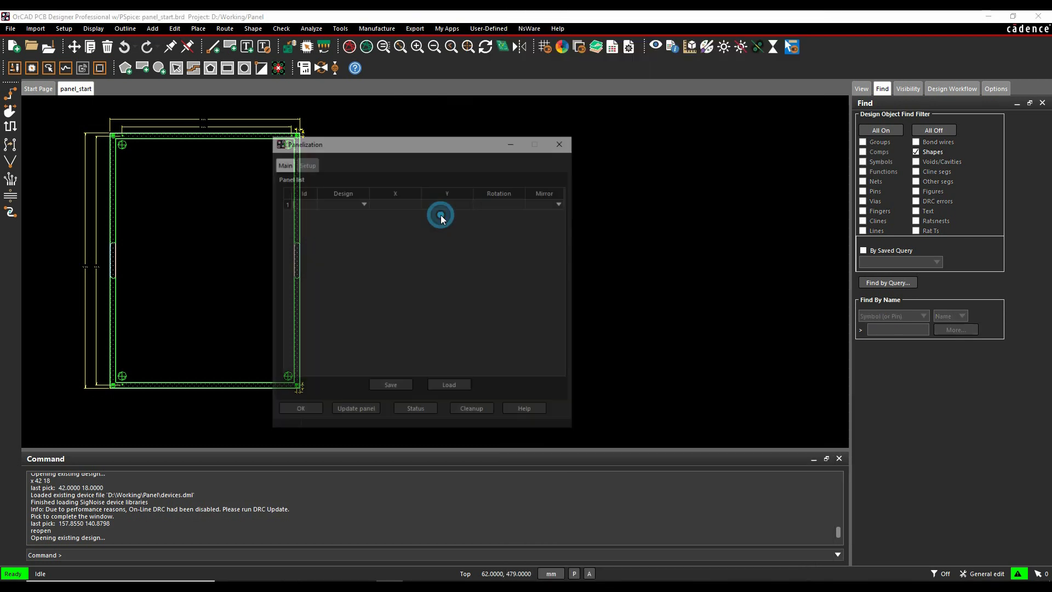
pyautogui.click(306, 163)
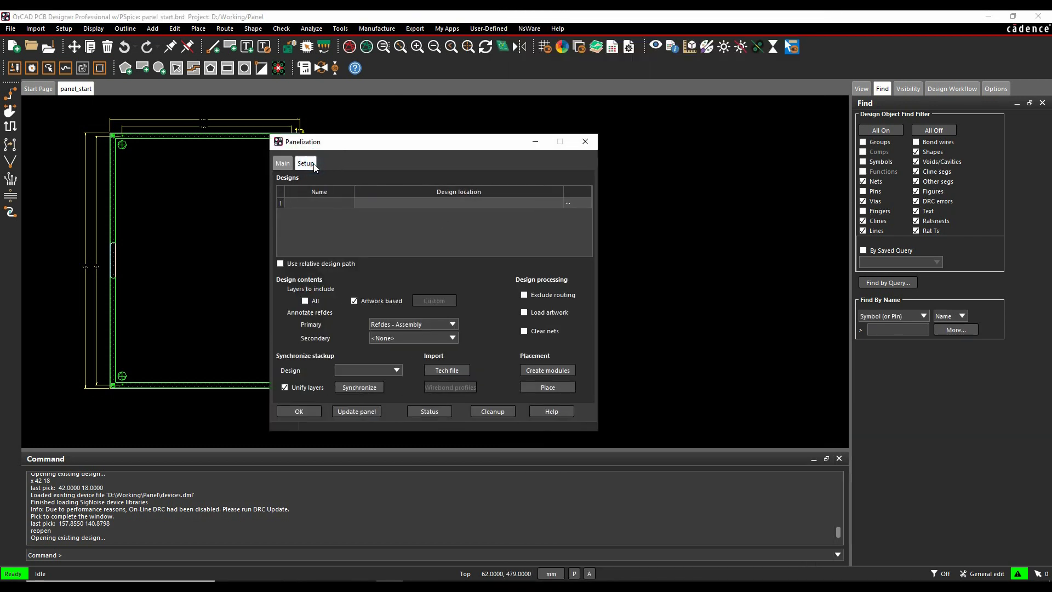
pyautogui.click(587, 204)
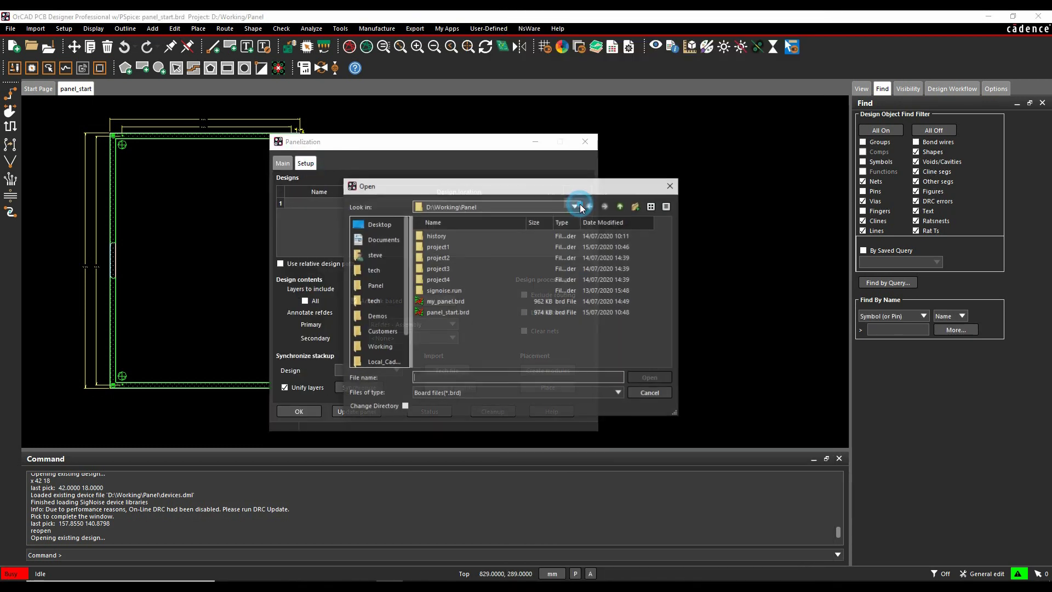
pyautogui.doubleClick(451, 246)
pyautogui.doubleClick(445, 269)
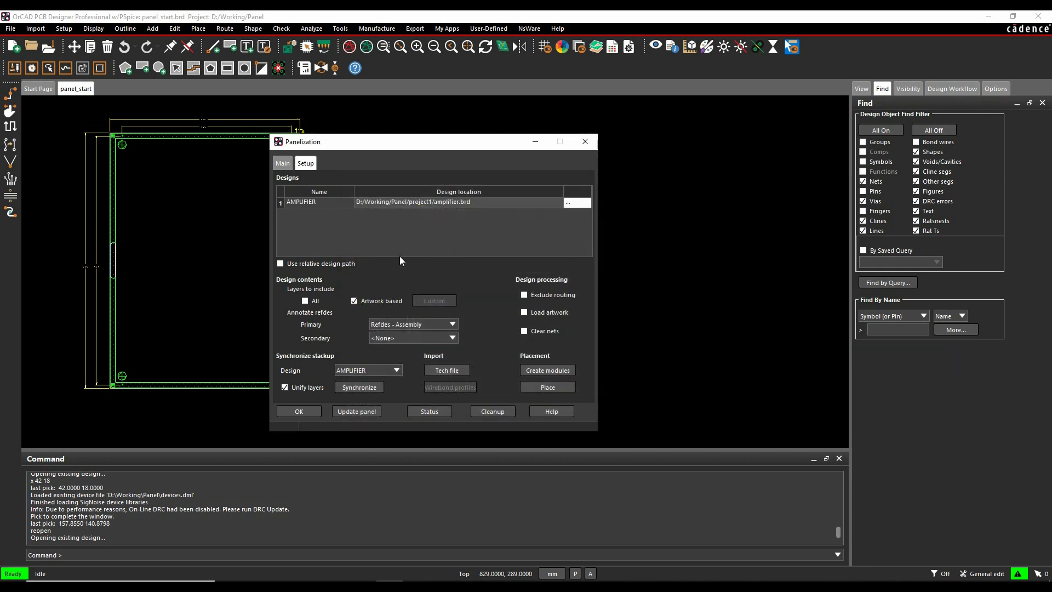
# Step: Add a second row to the panelization designs and assign project2/sensor.brd to it
pyautogui.rightClick(414, 202)
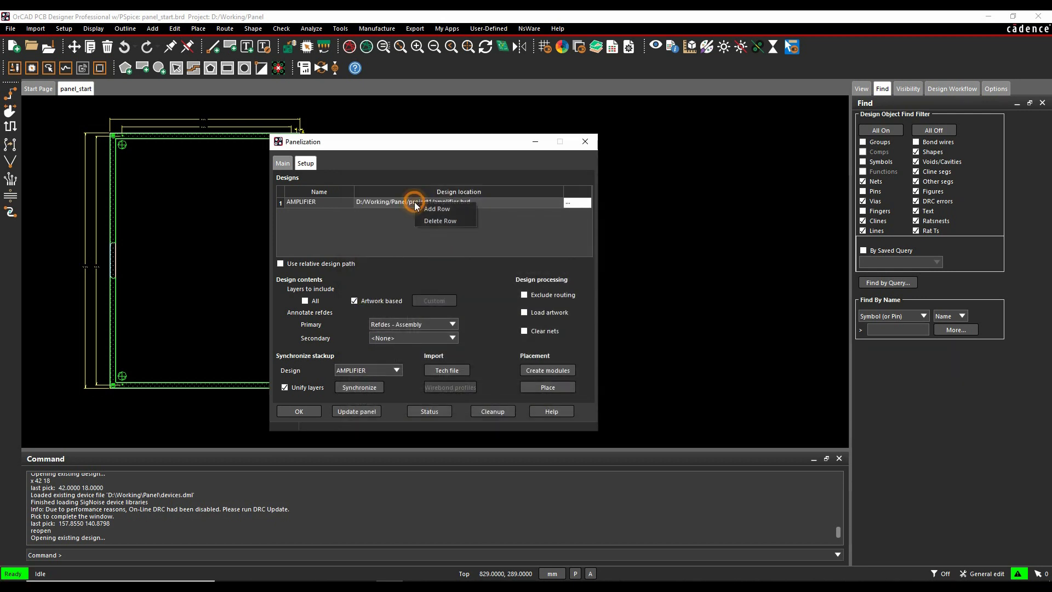
pyautogui.click(444, 208)
pyautogui.click(574, 213)
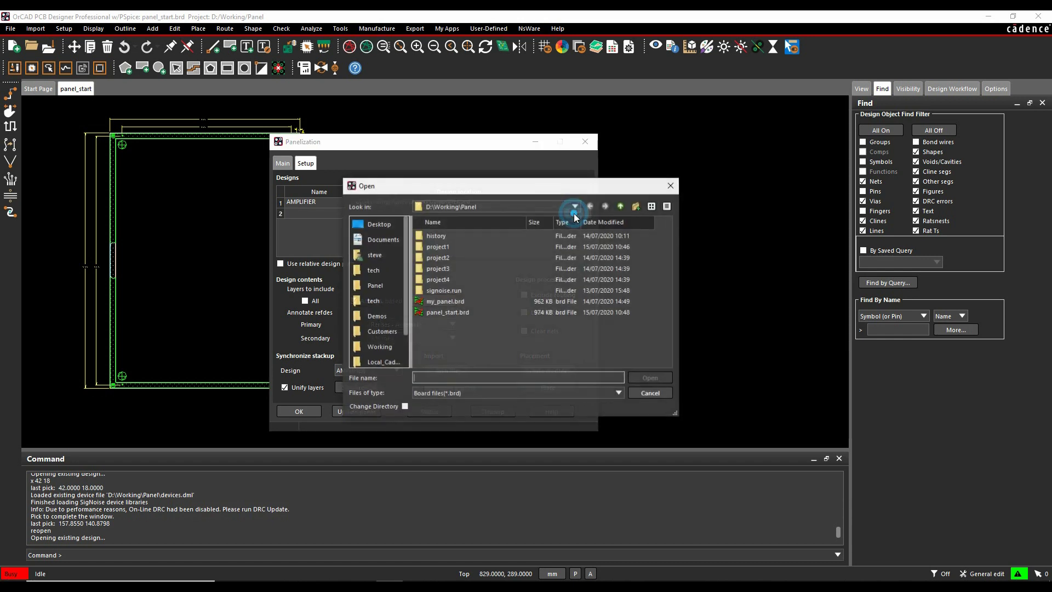
pyautogui.doubleClick(438, 257)
pyautogui.doubleClick(447, 249)
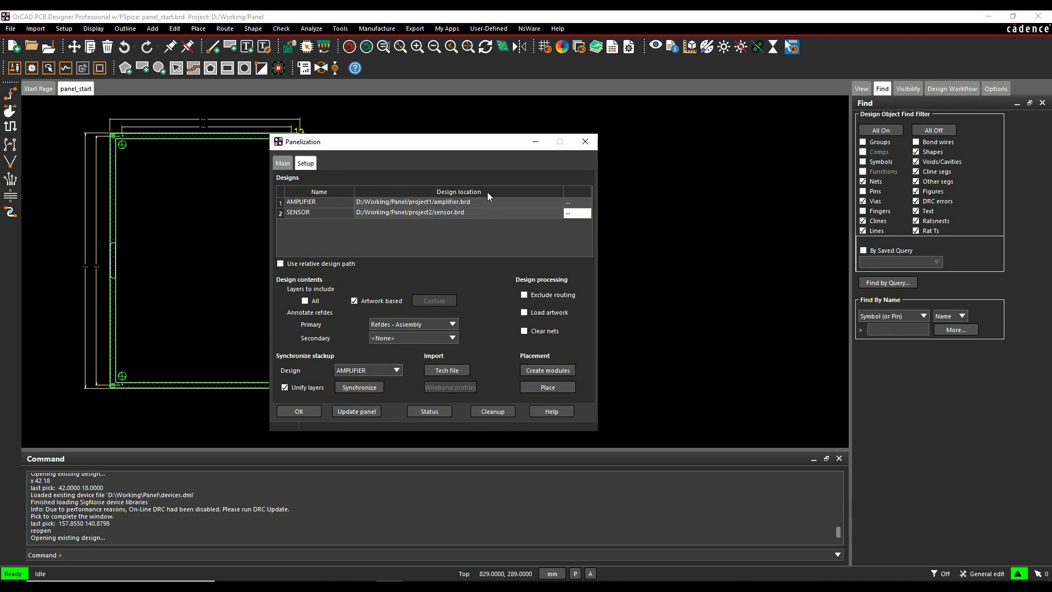
# Step: Synchronize the panel stackup with the SENSOR design and create the placement modules for the listed designs
pyautogui.click(396, 370)
pyautogui.click(376, 386)
pyautogui.click(396, 369)
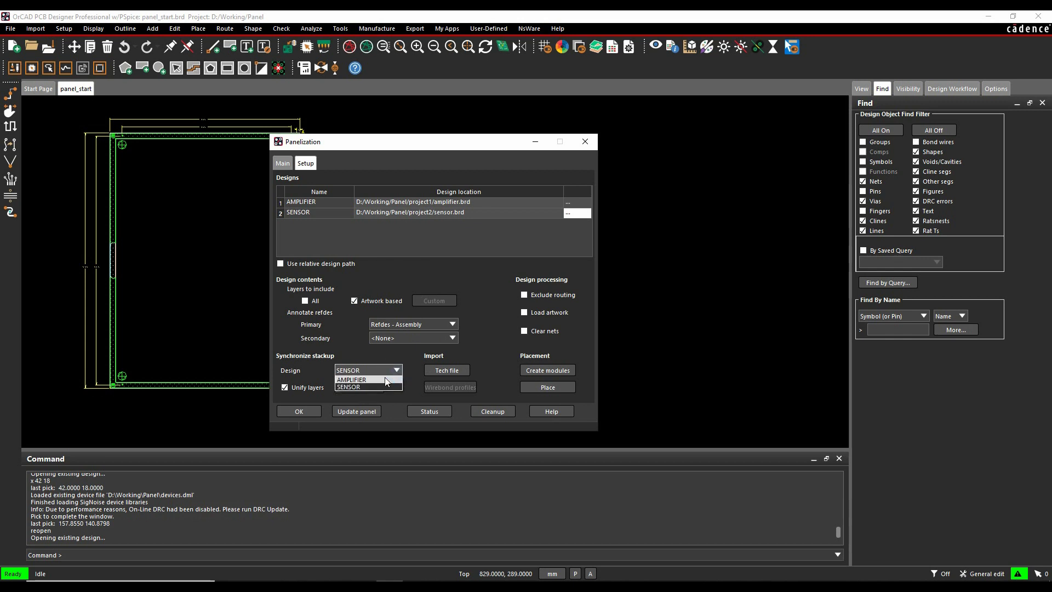
pyautogui.click(378, 387)
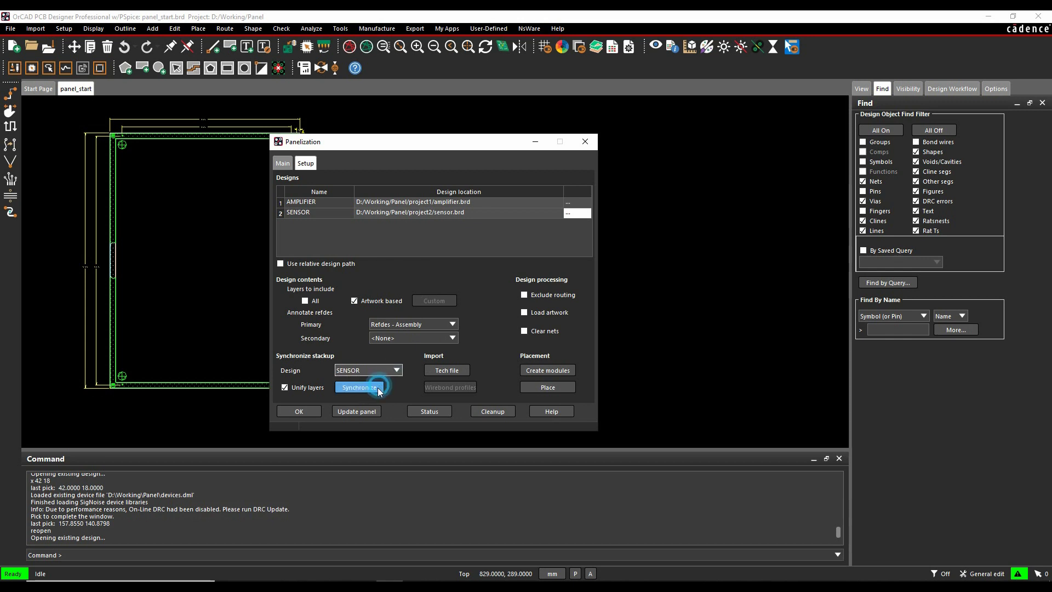
pyautogui.click(342, 387)
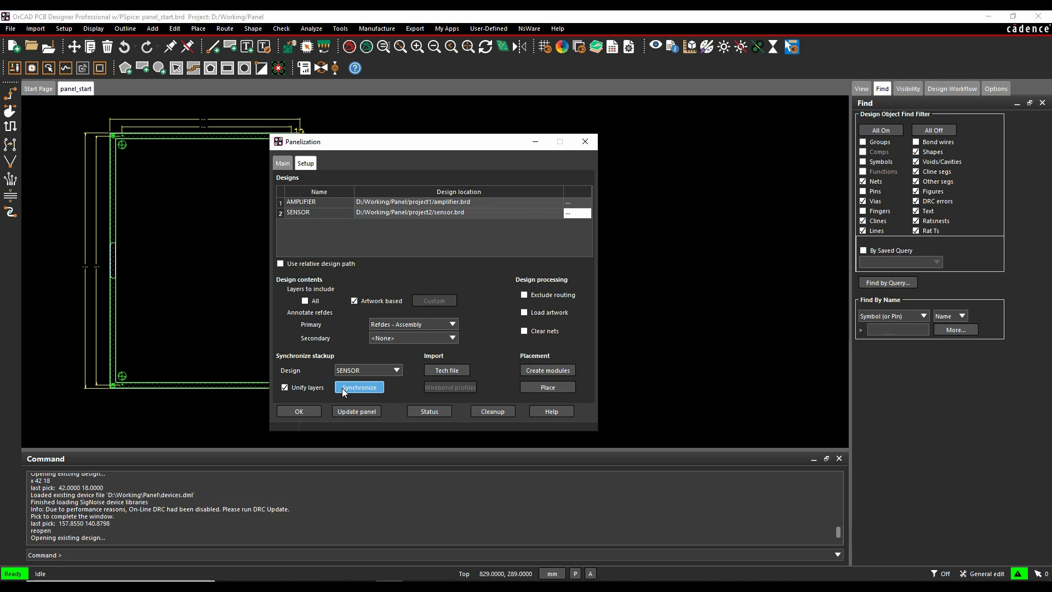
pyautogui.click(546, 371)
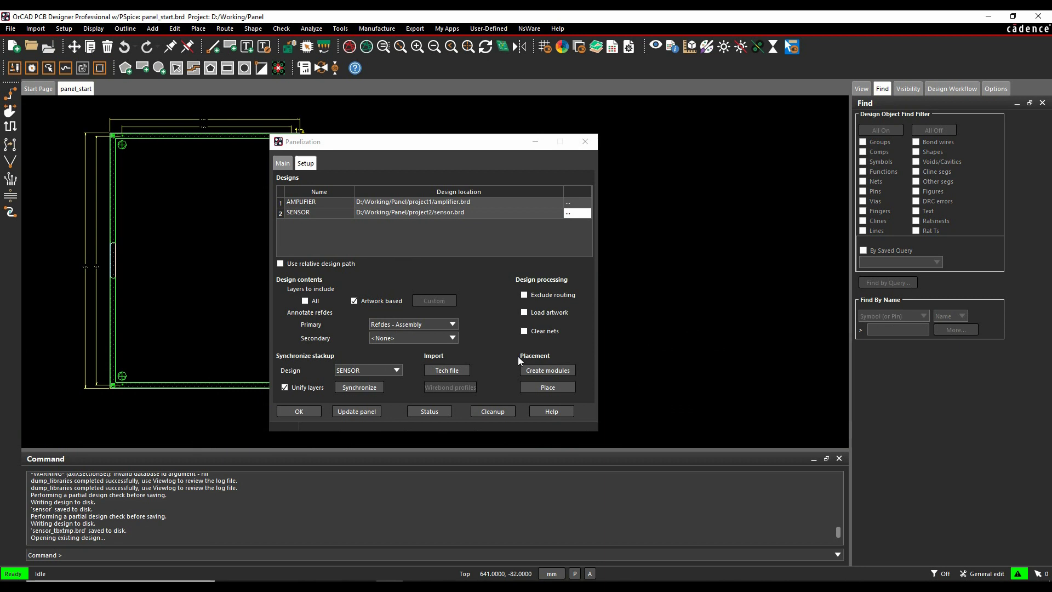
# Step: Start manual placement of the AMPLIFIER board and set its array to 2 columns and 2 rows
pyautogui.click(548, 385)
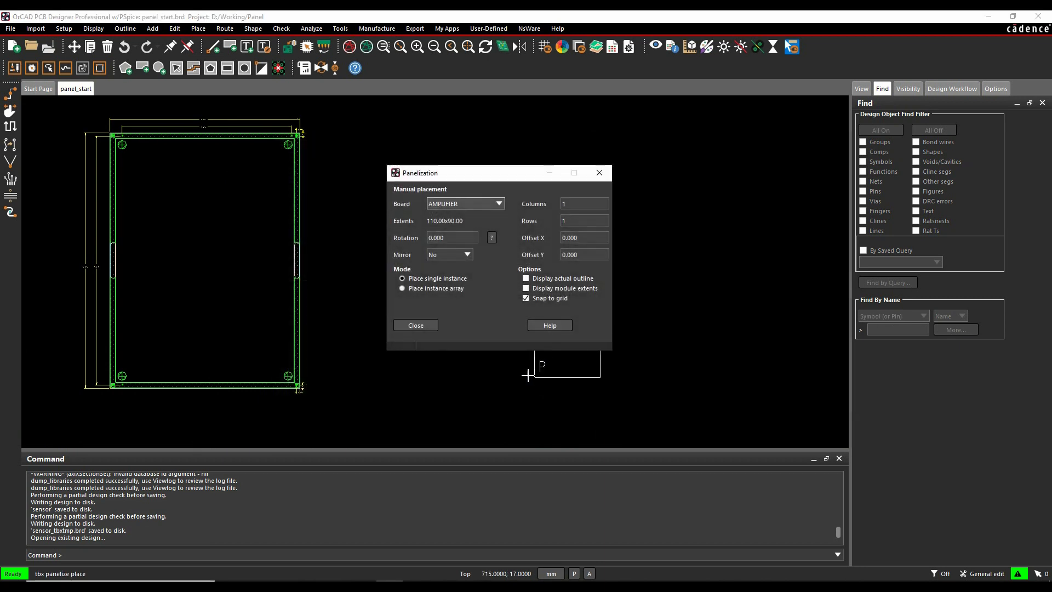
pyautogui.click(584, 204)
pyautogui.write('4')
pyautogui.press('Tab')
pyautogui.press('BackSpace')
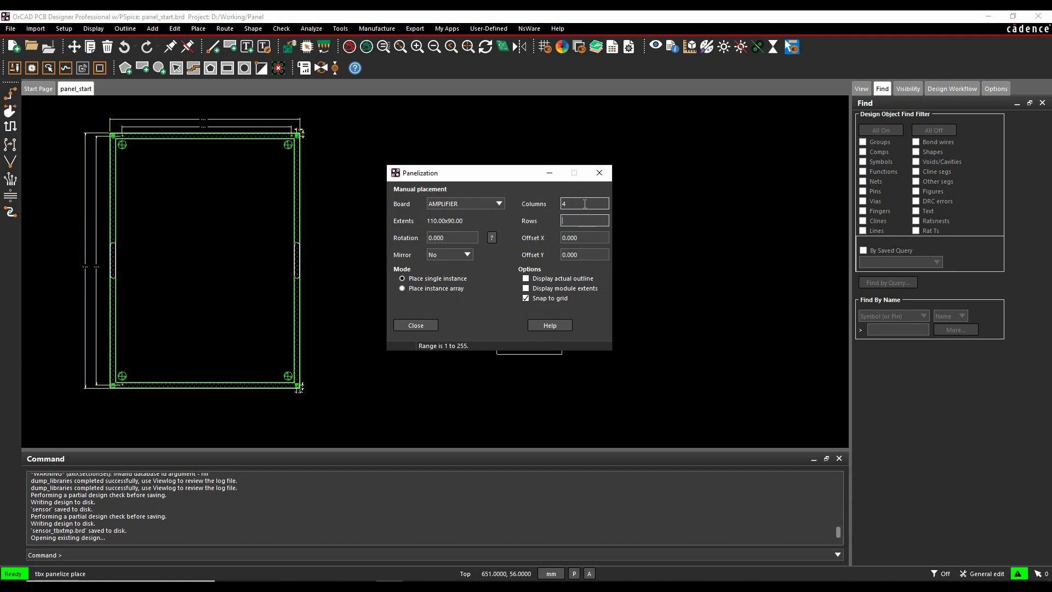
pyautogui.write('2')
pyautogui.click(584, 204)
pyautogui.write('2')
pyautogui.press('Tab')
pyautogui.press('Tab')
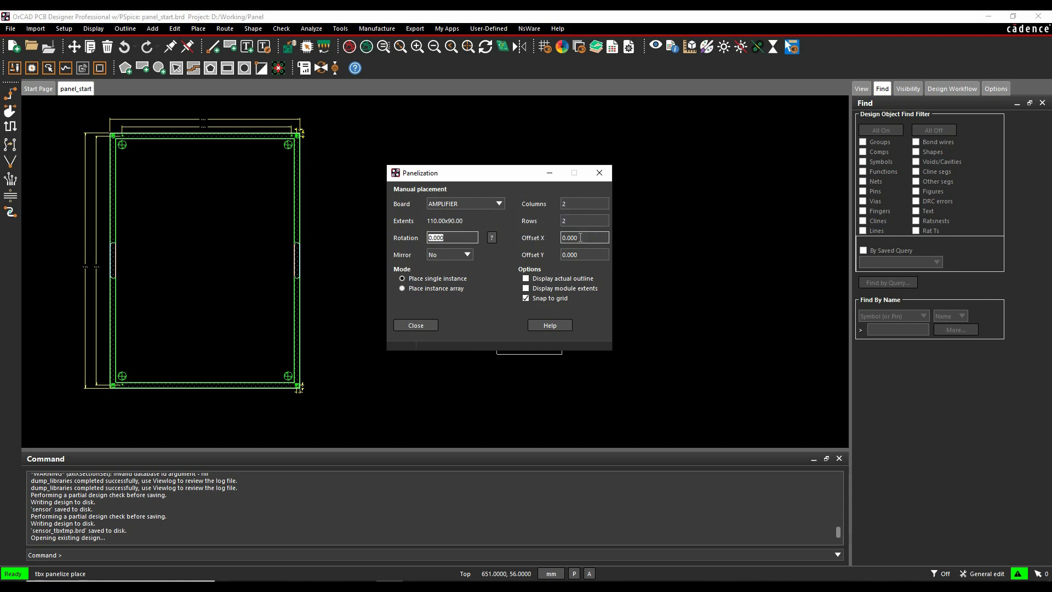
# Step: Switch the amplifier placement to an instance array with an X offset of 150 mm and a Y offset of 300 mm
pyautogui.click(580, 237)
pyautogui.write('150')
pyautogui.press('Tab')
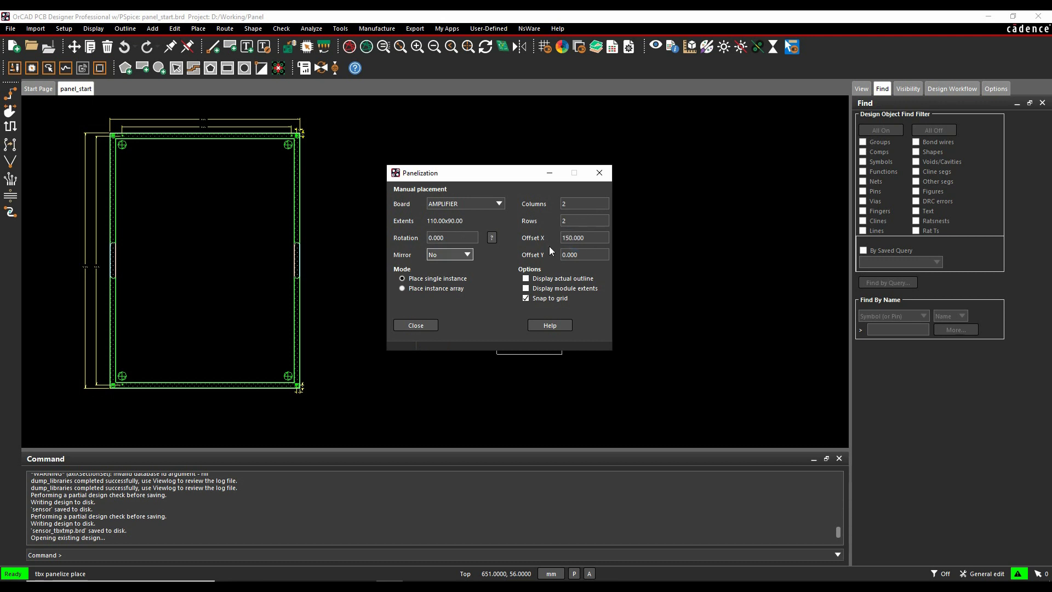
pyautogui.click(402, 288)
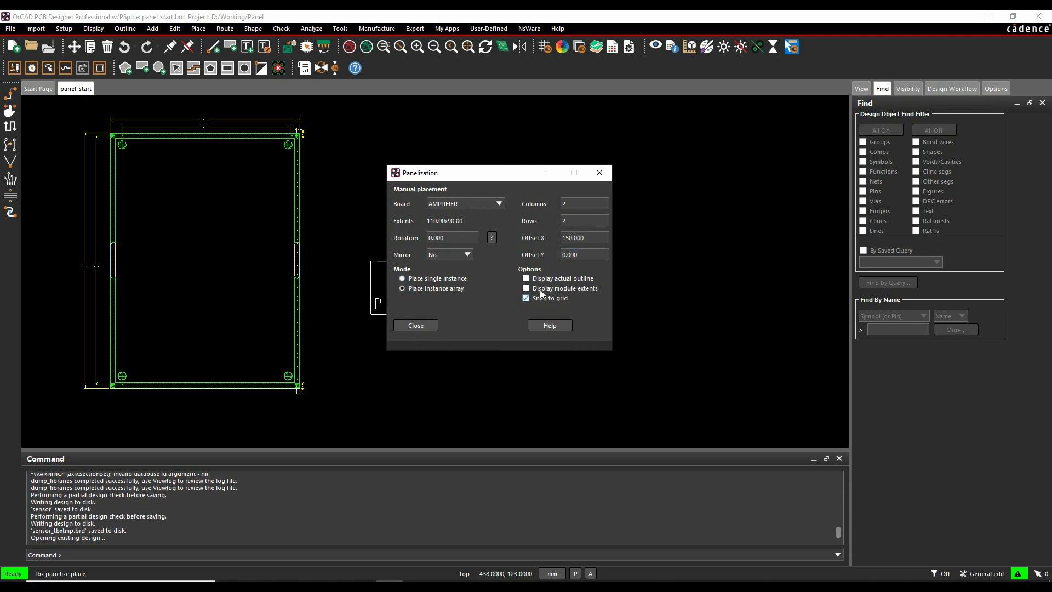
pyautogui.click(584, 255)
pyautogui.write('300')
pyautogui.press('Tab')
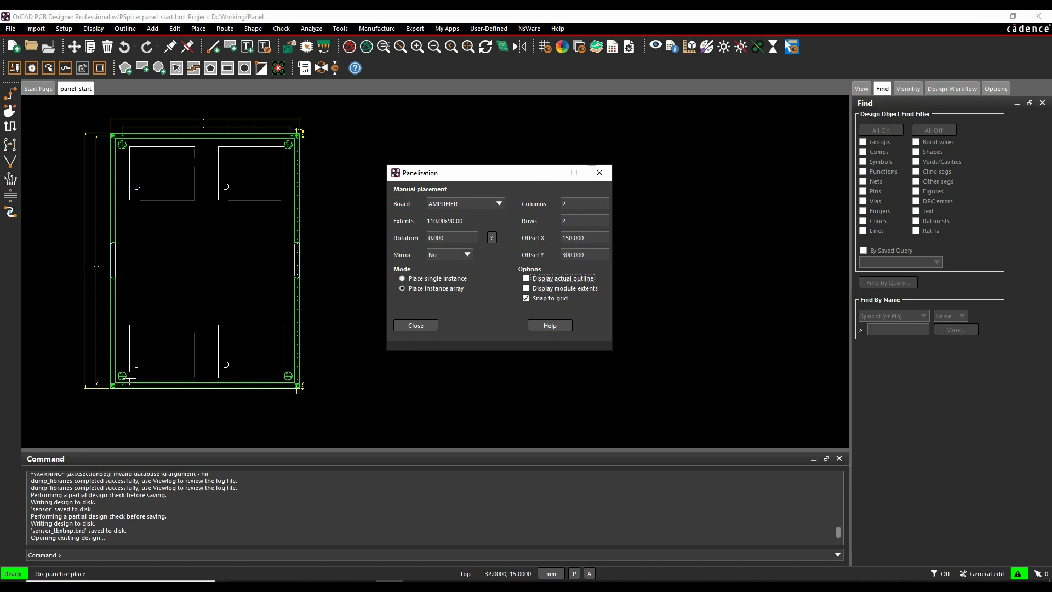
# Step: Try an X offset of 100 mm, change it to 120 mm, and place the amplifier array at about 42, 18
pyautogui.click(589, 236)
pyautogui.write('100')
pyautogui.press('Tab')
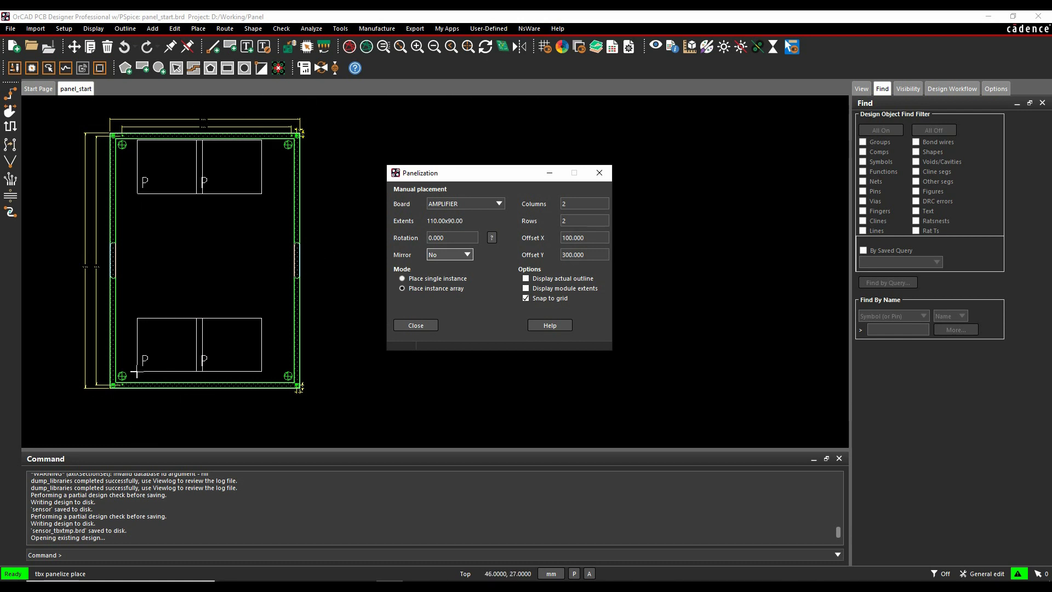
pyautogui.click(588, 236)
pyautogui.write('120')
pyautogui.press('Tab')
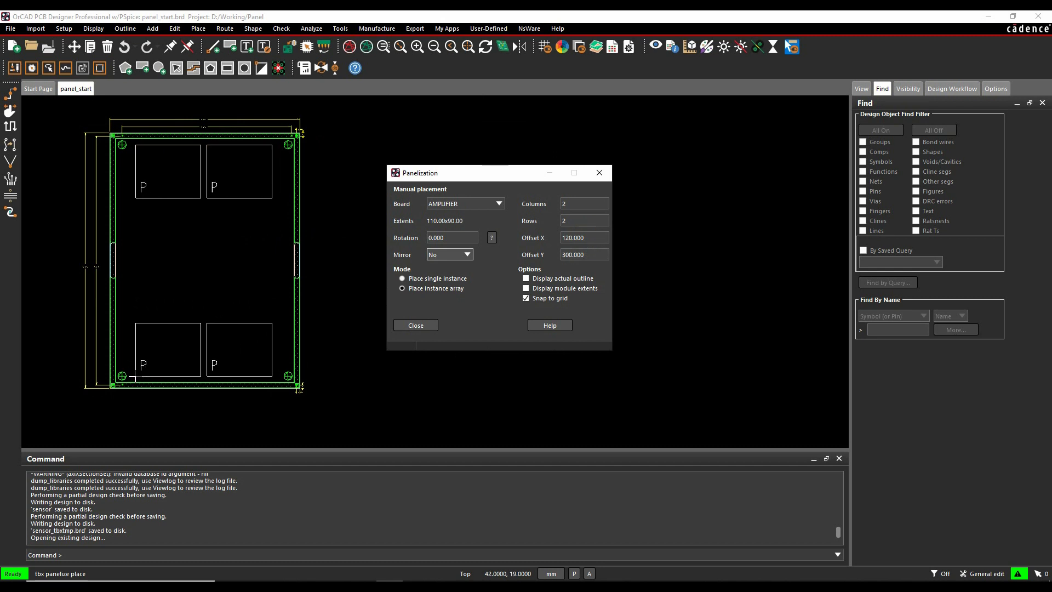
pyautogui.click(134, 377)
# Step: Choose the SENSOR board for placement and set its array to 6 columns, 6 rows and an X offset of 50 mm
pyautogui.click(477, 204)
pyautogui.click(469, 223)
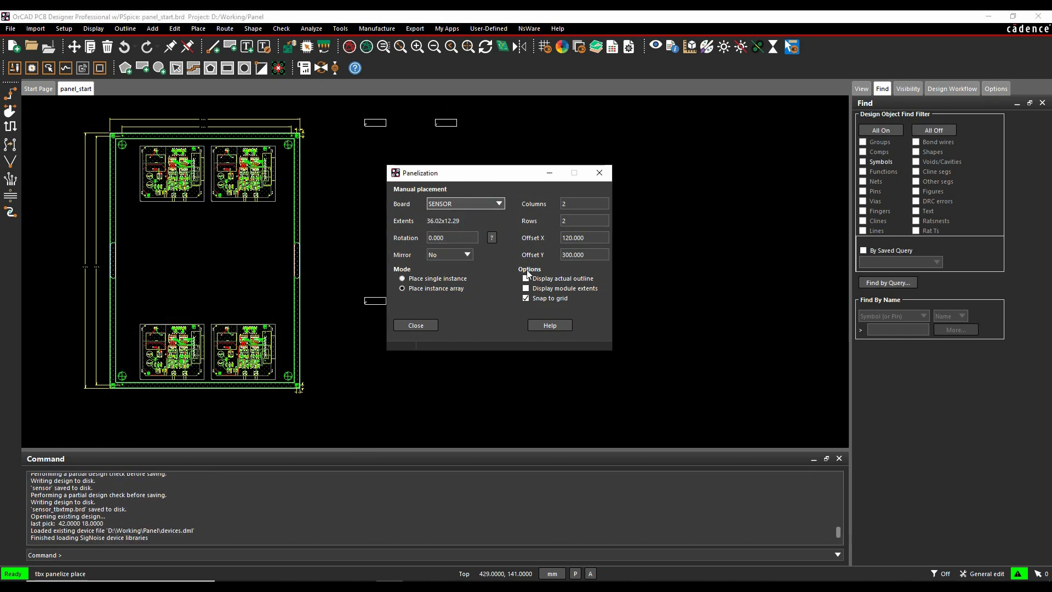
pyautogui.click(584, 204)
pyautogui.write('6')
pyautogui.press('Tab')
pyautogui.write('6')
pyautogui.press('Tab')
pyautogui.click(590, 239)
pyautogui.write('50')
pyautogui.press('Tab')
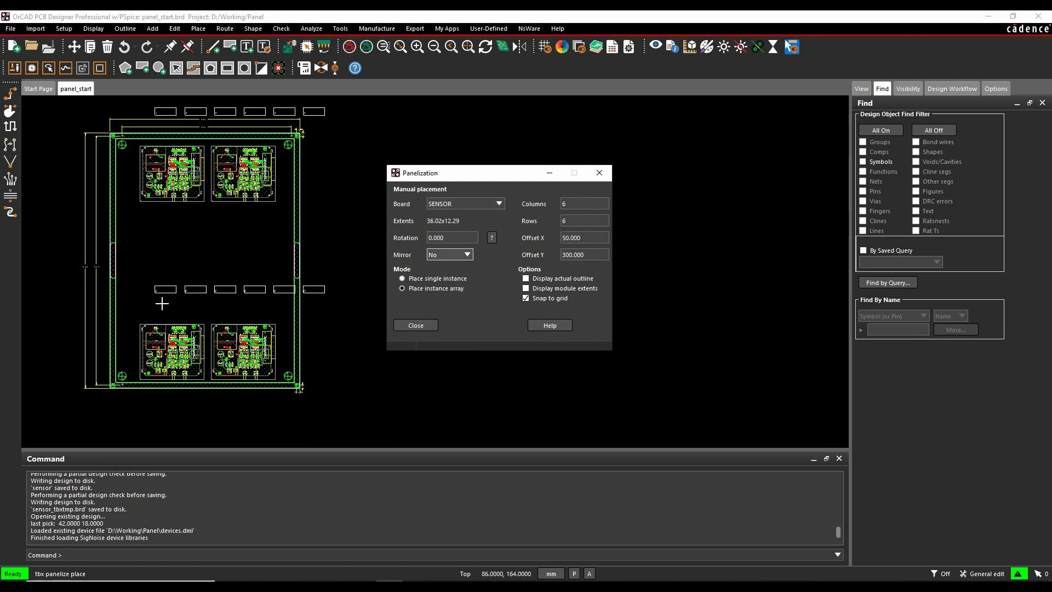
# Step: Set the sensor array's Y offset to 20 mm, try an X offset of 30 mm and change it to 40 mm
pyautogui.click(597, 256)
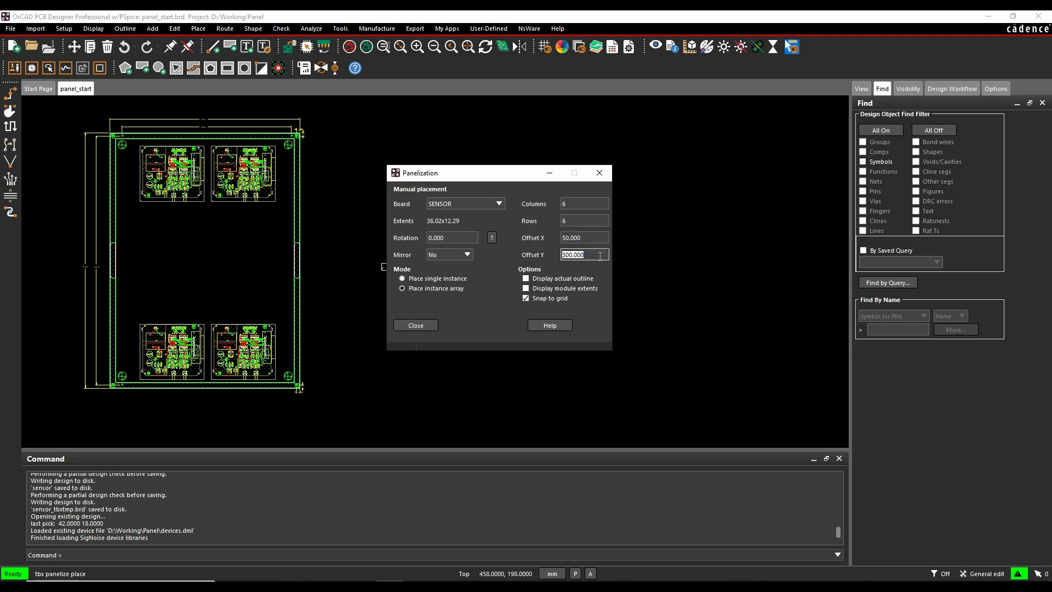
pyautogui.write('20')
pyautogui.press('Tab')
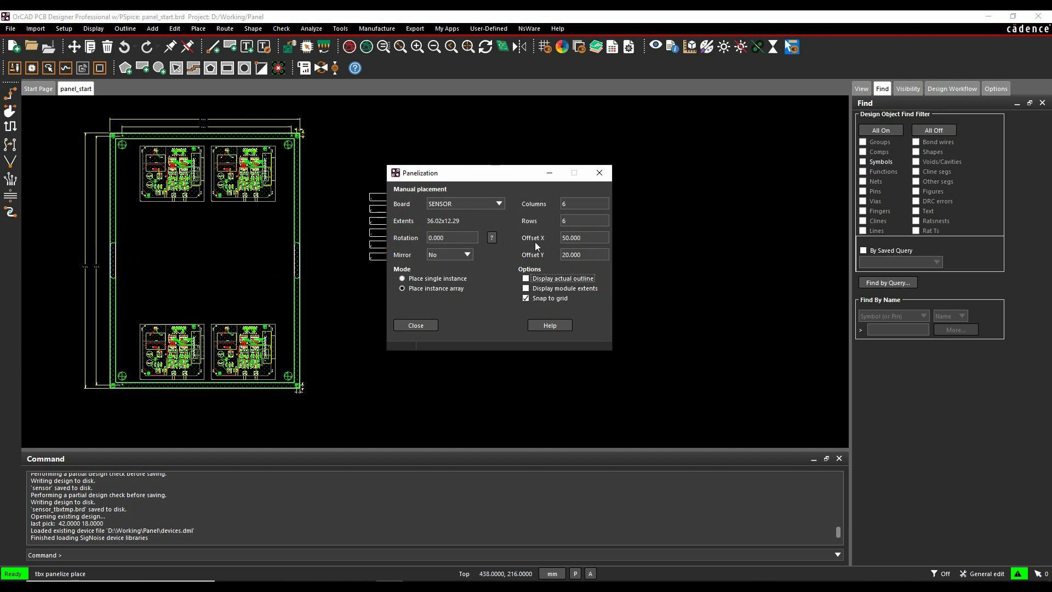
pyautogui.click(584, 237)
pyautogui.write('30')
pyautogui.click(574, 250)
pyautogui.click(575, 237)
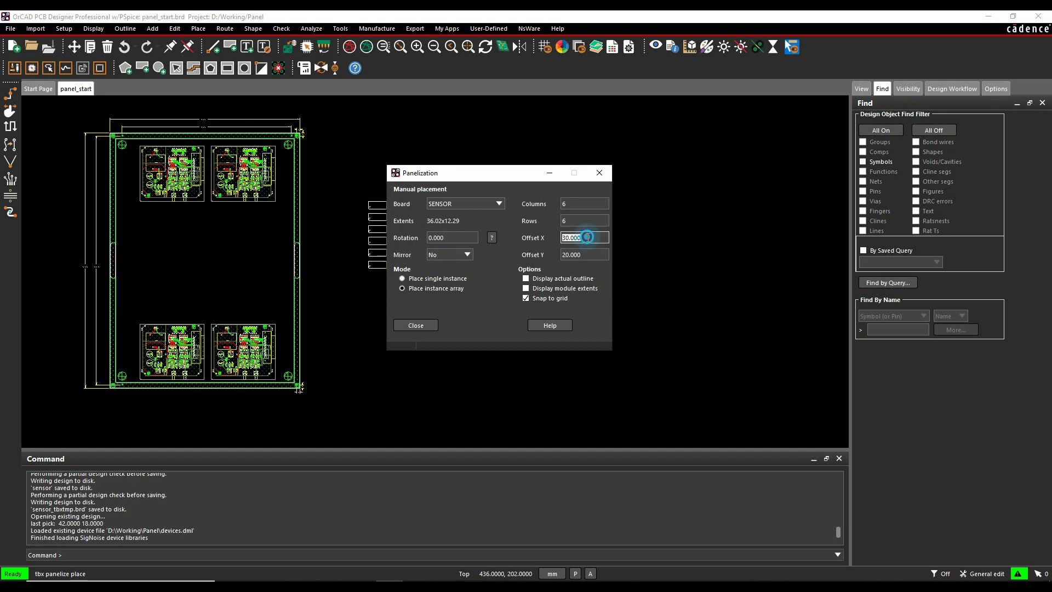
pyautogui.write('40')
pyautogui.press('Tab')
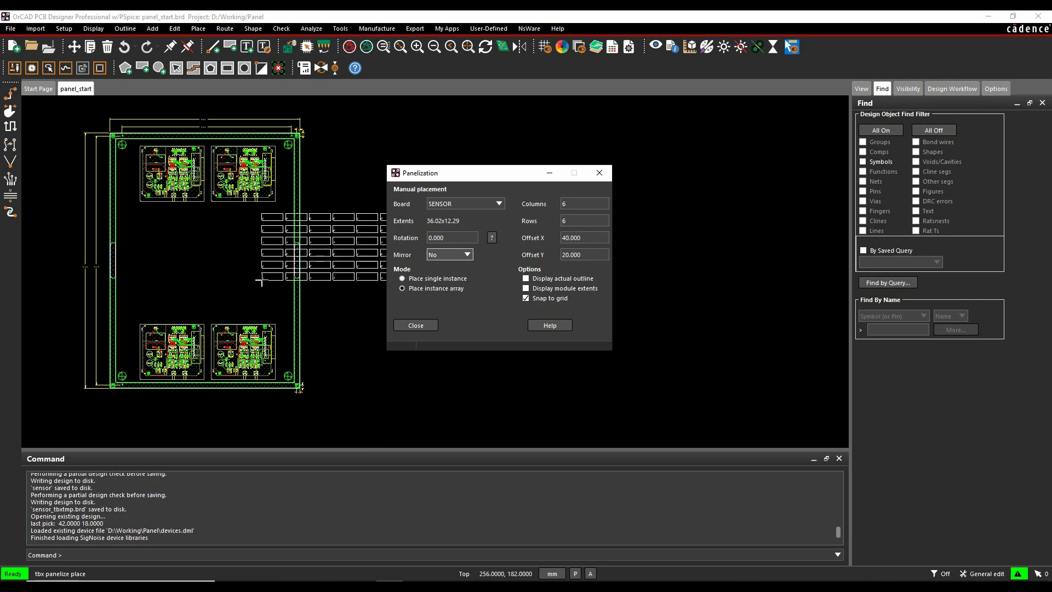
# Step: Place the sensor array at about 48, 153 between the amplifier rows, finish panelization and check the panel
pyautogui.click(138, 299)
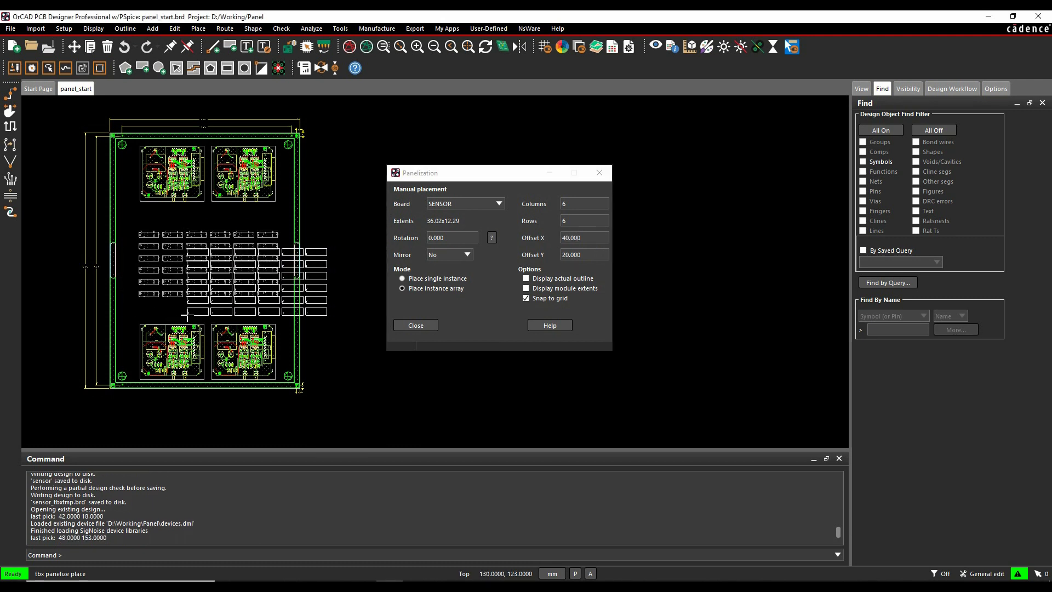
pyautogui.rightClick(186, 316)
pyautogui.click(198, 322)
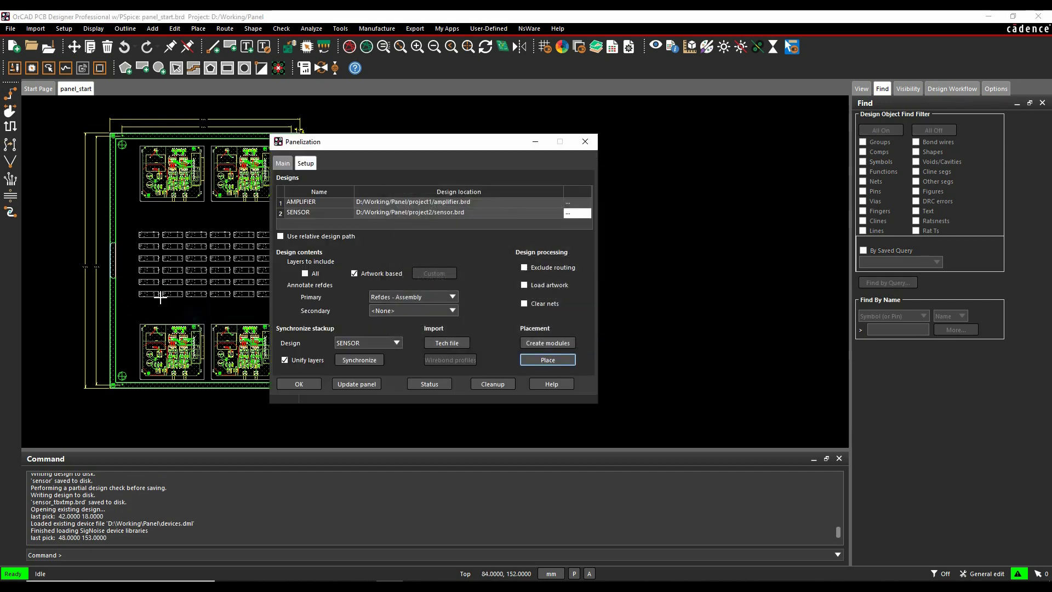
pyautogui.click(295, 380)
pyautogui.scroll(5, 207, 277)
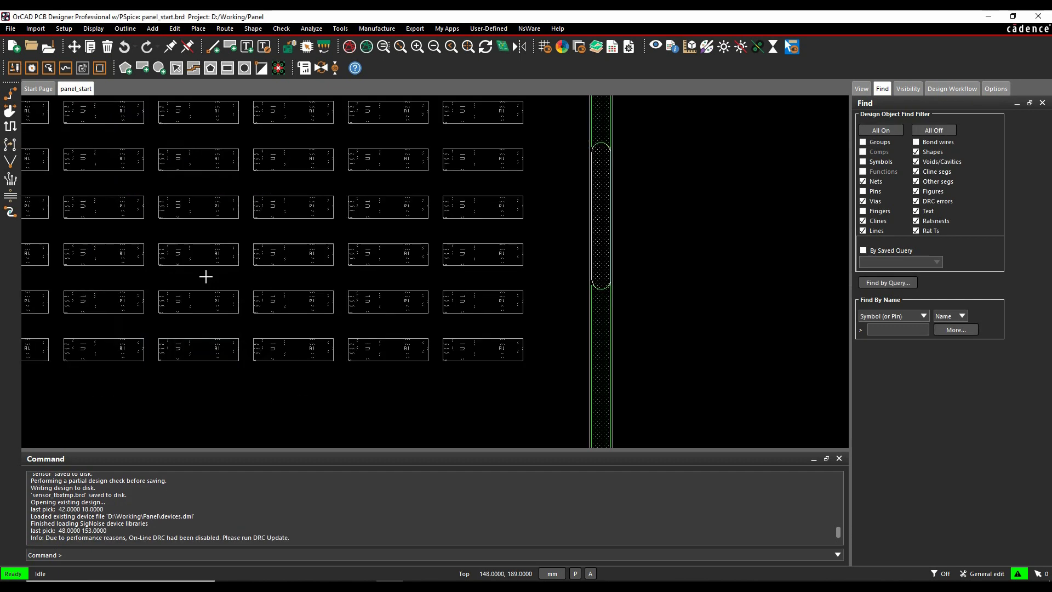
pyautogui.scroll(-1, 237, 244)
pyautogui.scroll(-3, 195, 228)
pyautogui.scroll(-2, 214, 256)
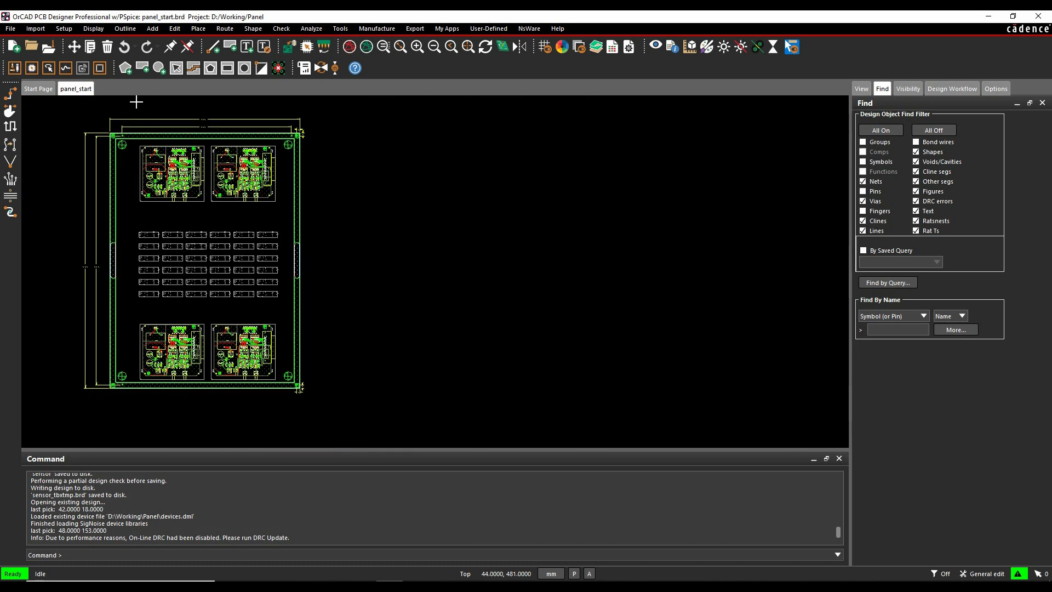
# Step: Save the panel design under the new name MY_PANEL1 in the D:\Working\Panel folder
pyautogui.click(10, 28)
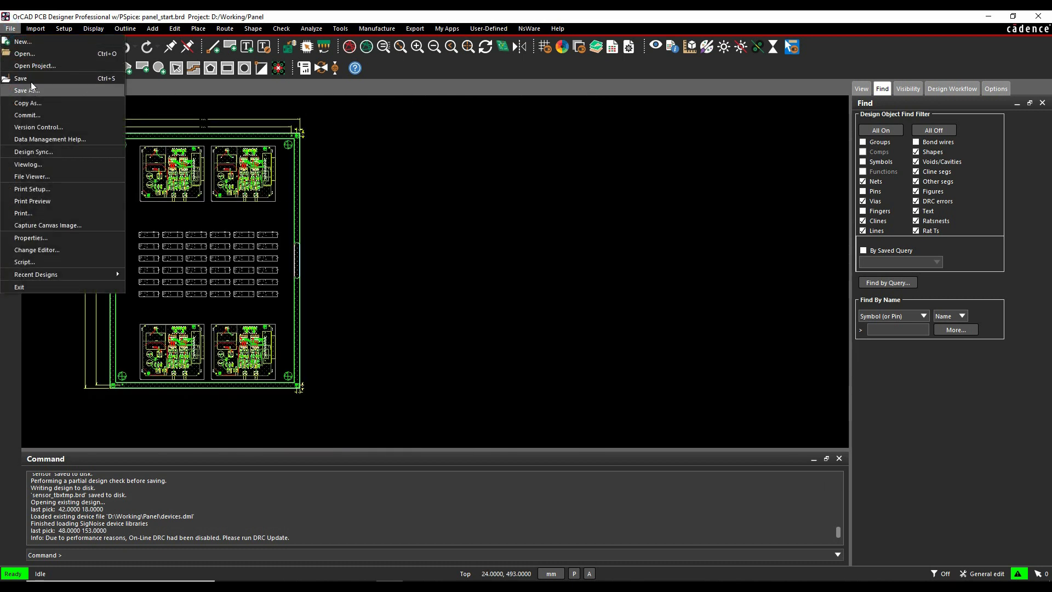
pyautogui.click(31, 91)
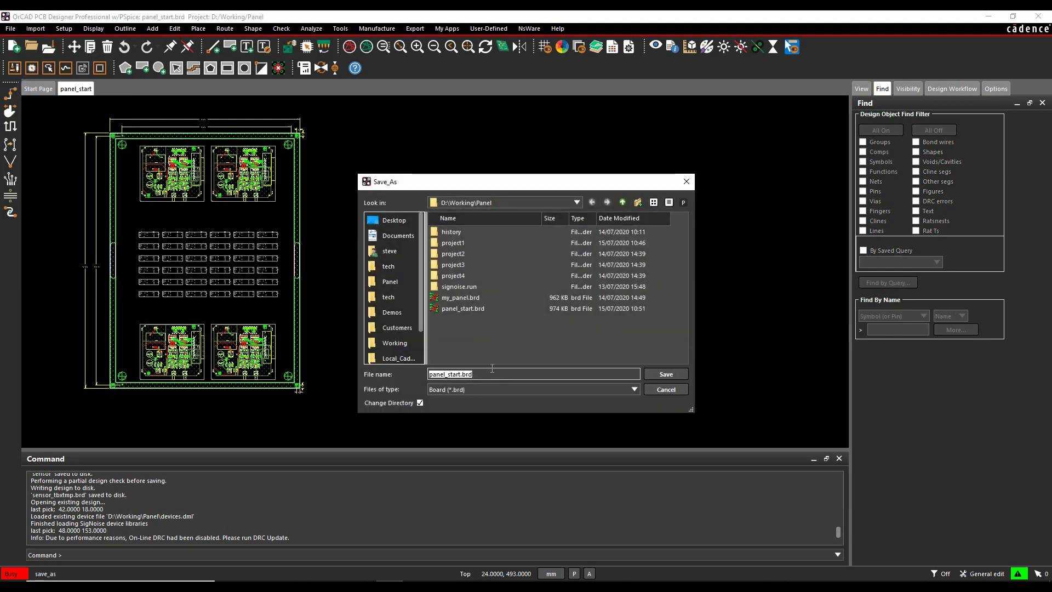
pyautogui.write('MY_PANELS')
pyautogui.press('BackSpace')
pyautogui.write('1')
pyautogui.press('Return')
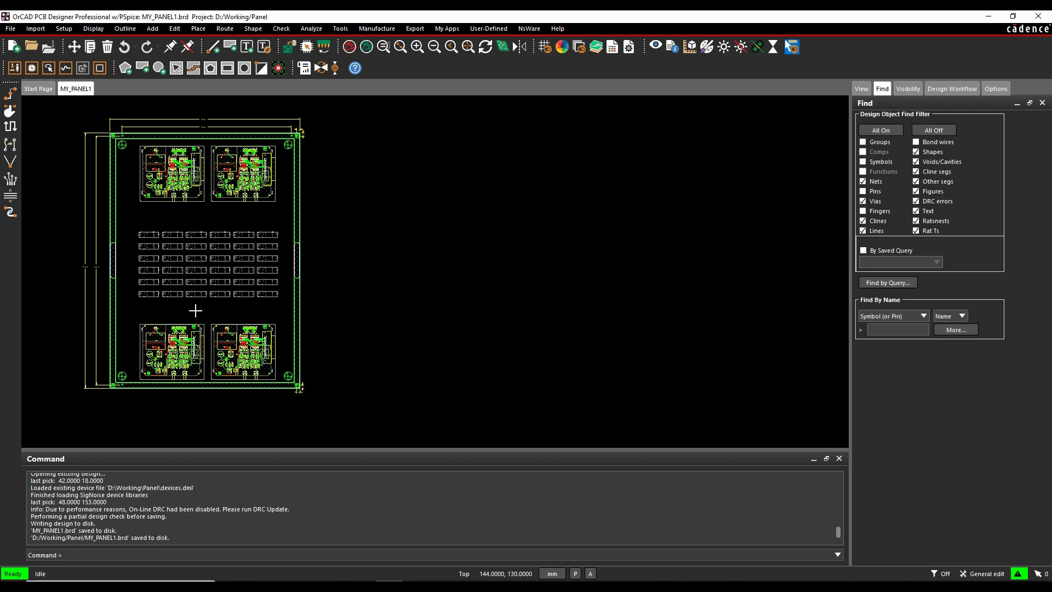
# Step: Switch to File Explorer and open the project1 folder inside D:\Working\Panel
pyautogui.click(9, 30)
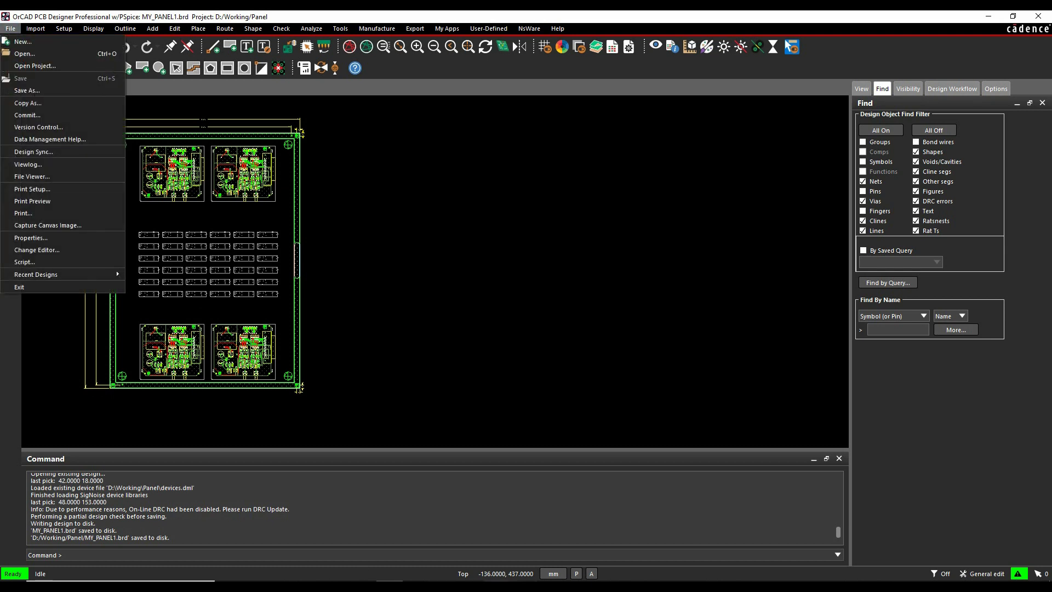
pyautogui.click(471, 581)
pyautogui.click(528, 539)
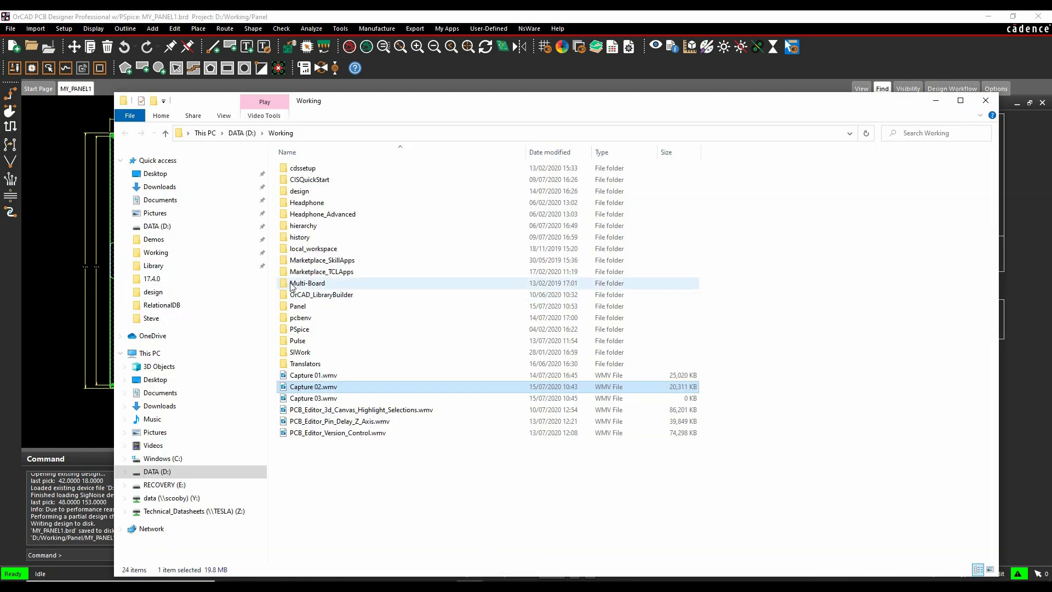
pyautogui.doubleClick(302, 307)
pyautogui.doubleClick(306, 179)
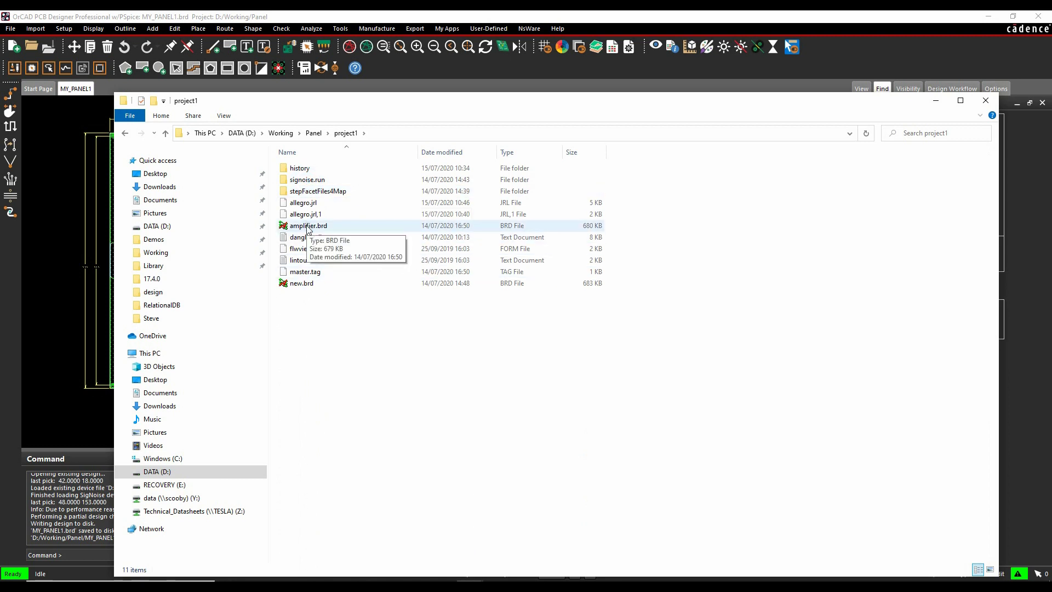
# Step: Rename the board file amplifier.brd in the project1 folder as master.brd
pyautogui.rightClick(307, 228)
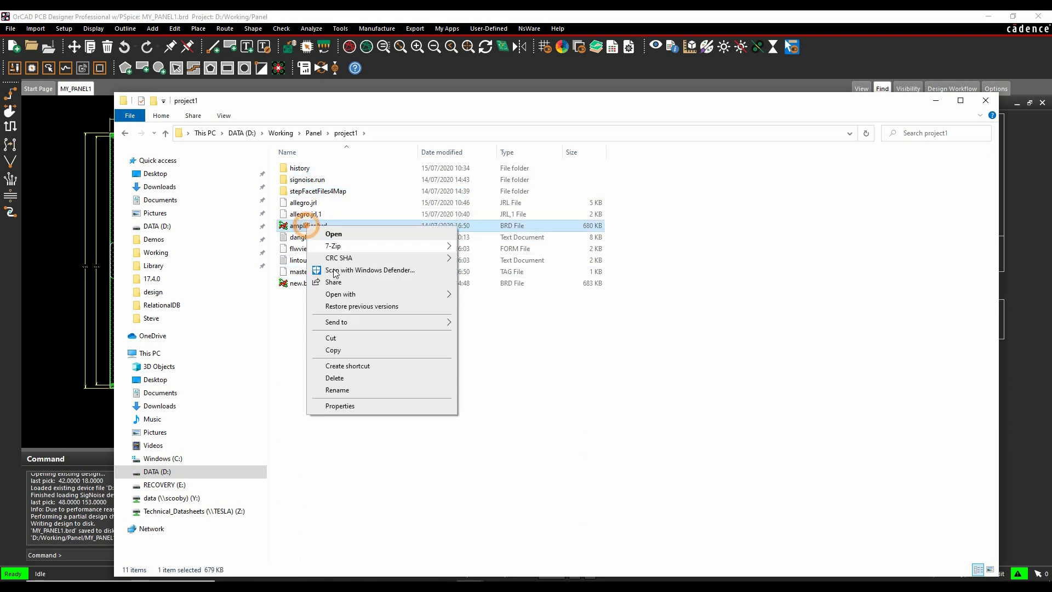
pyautogui.click(341, 392)
pyautogui.write('MA')
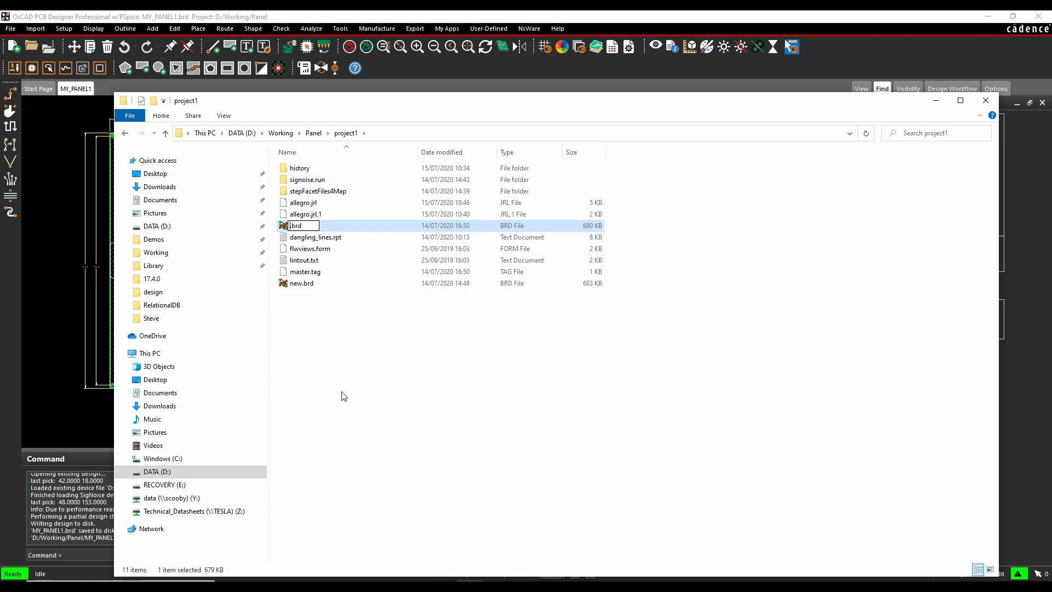
pyautogui.write('ster')
pyautogui.press('Return')
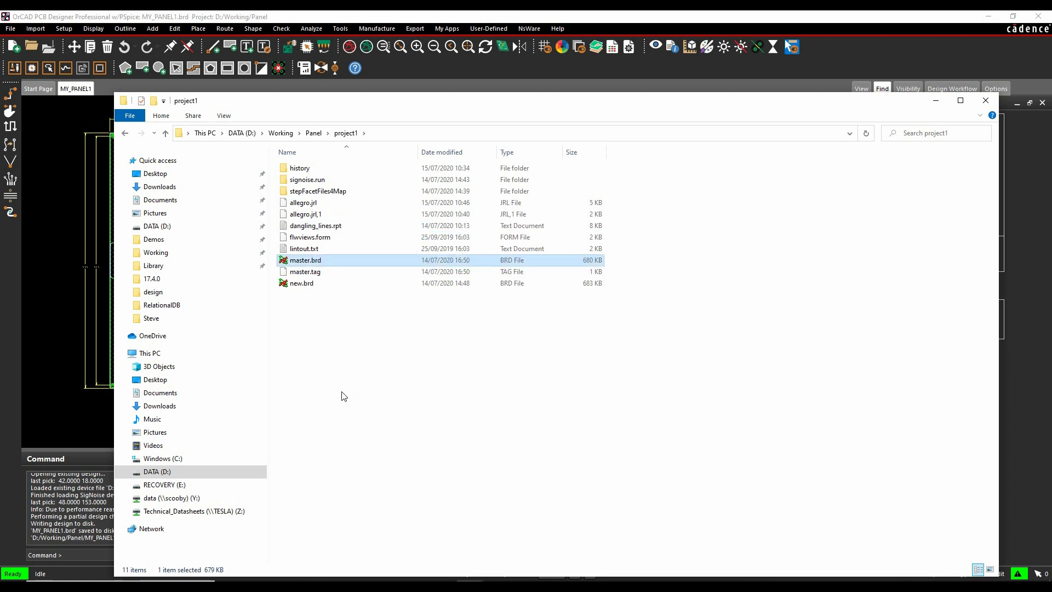
# Step: Rename the board file new.brd in the project1 folder as amplifier.brd
pyautogui.rightClick(304, 283)
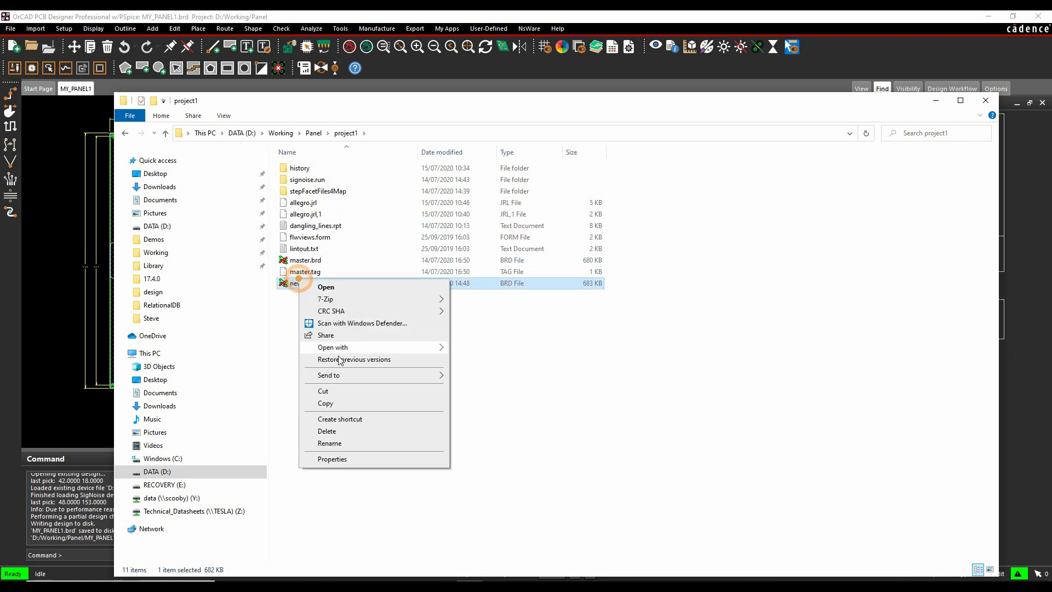
pyautogui.click(342, 442)
pyautogui.write('a')
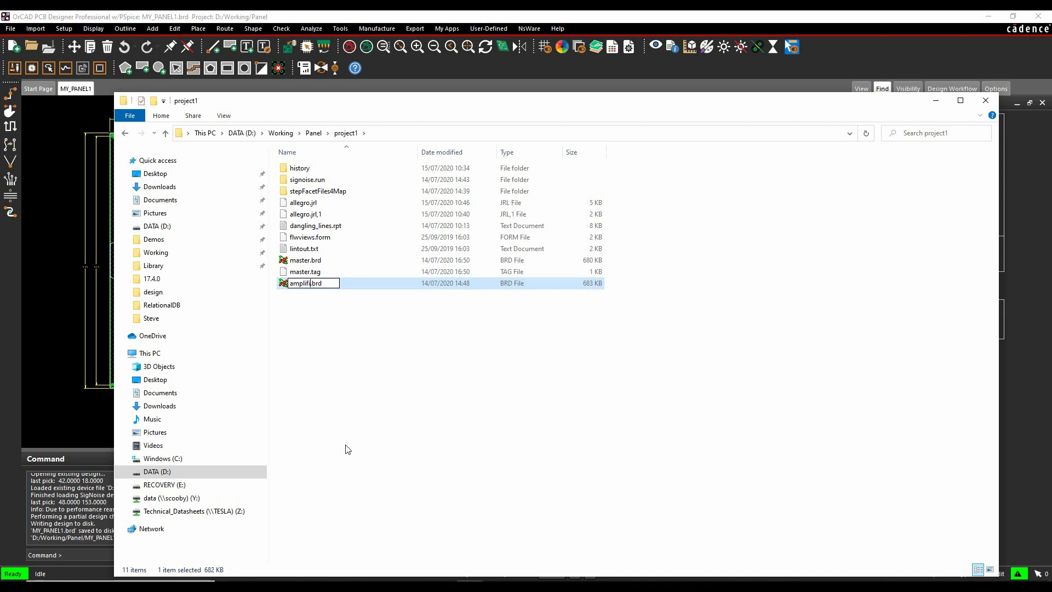
pyautogui.write('mplifier')
pyautogui.press('Return')
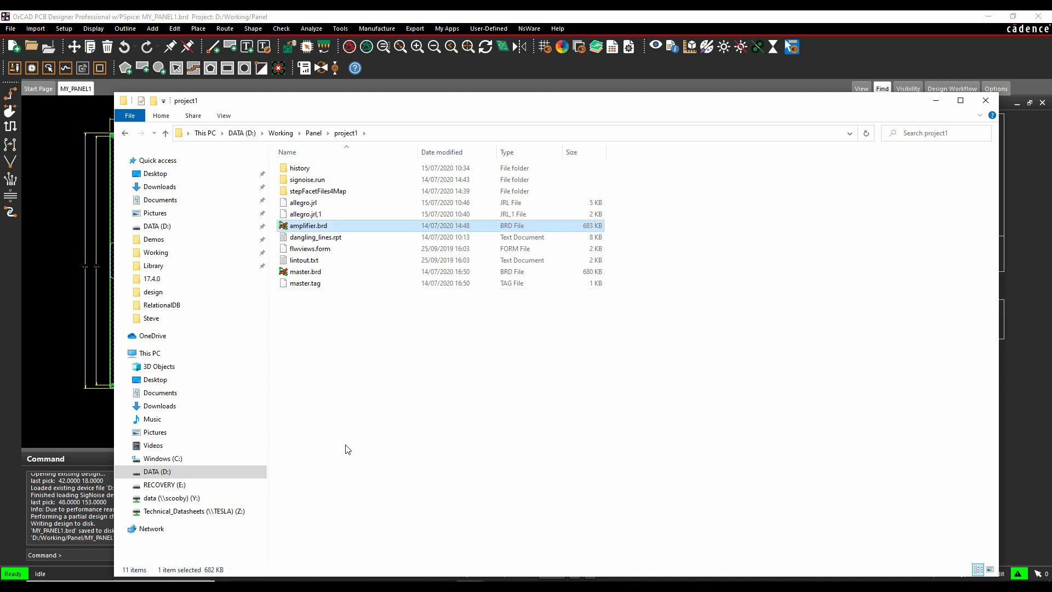
# Step: Switch to OrCAD PCB Designer, open project1/amplifier.brd, briefly open and close its Constraint Manager, and save the board over the existing file
pyautogui.click(10, 28)
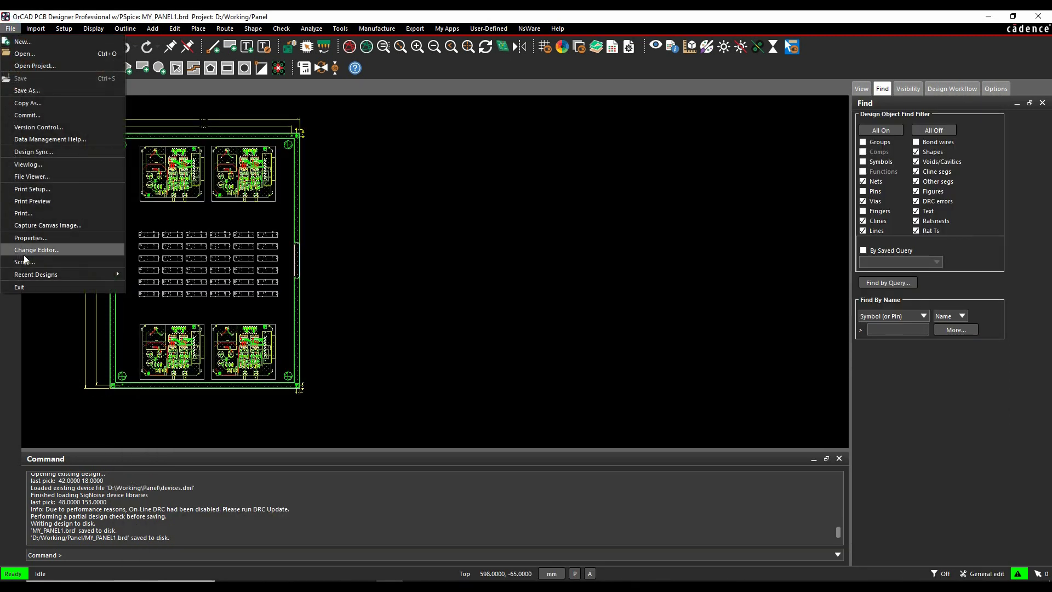
pyautogui.moveTo(48, 275)
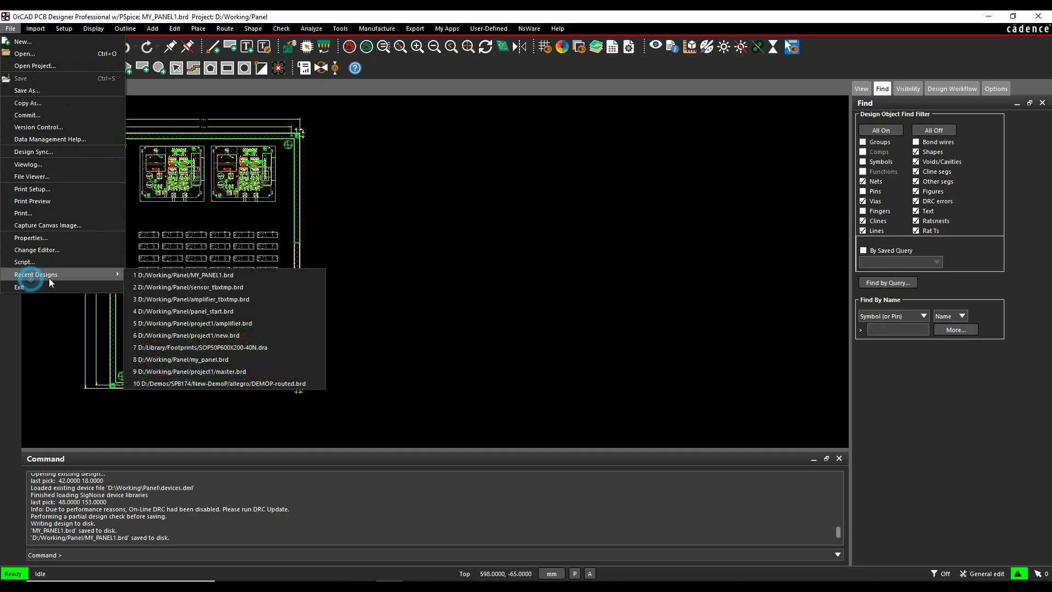
pyautogui.click(221, 323)
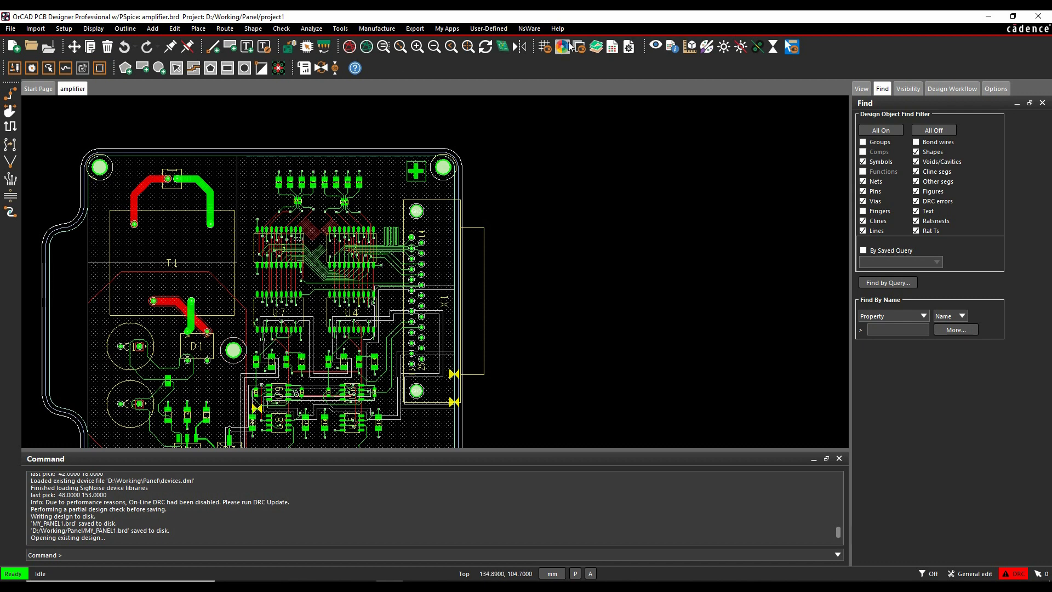
pyautogui.click(612, 47)
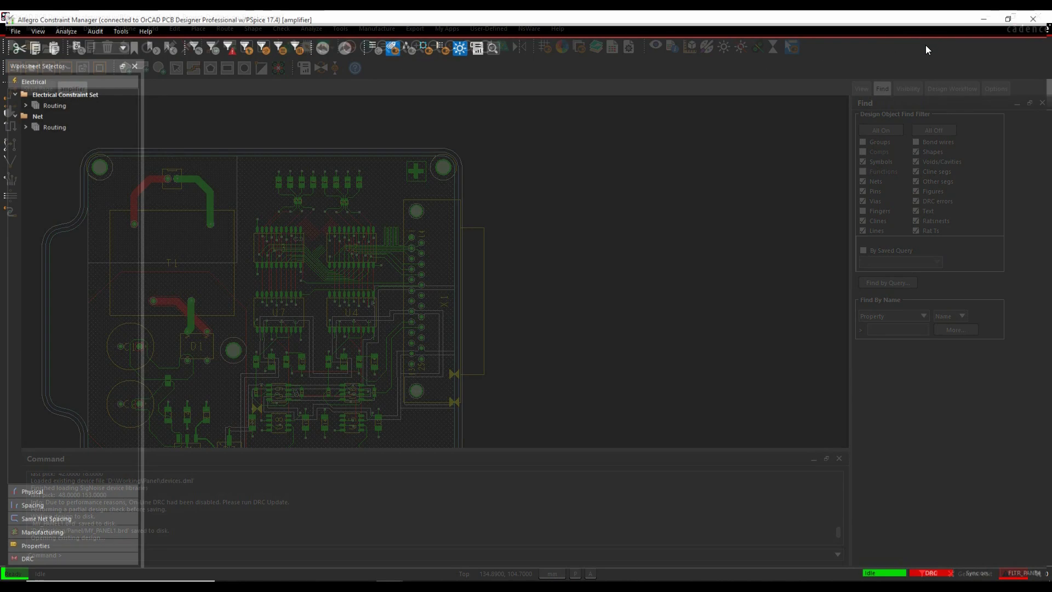
pyautogui.click(1033, 18)
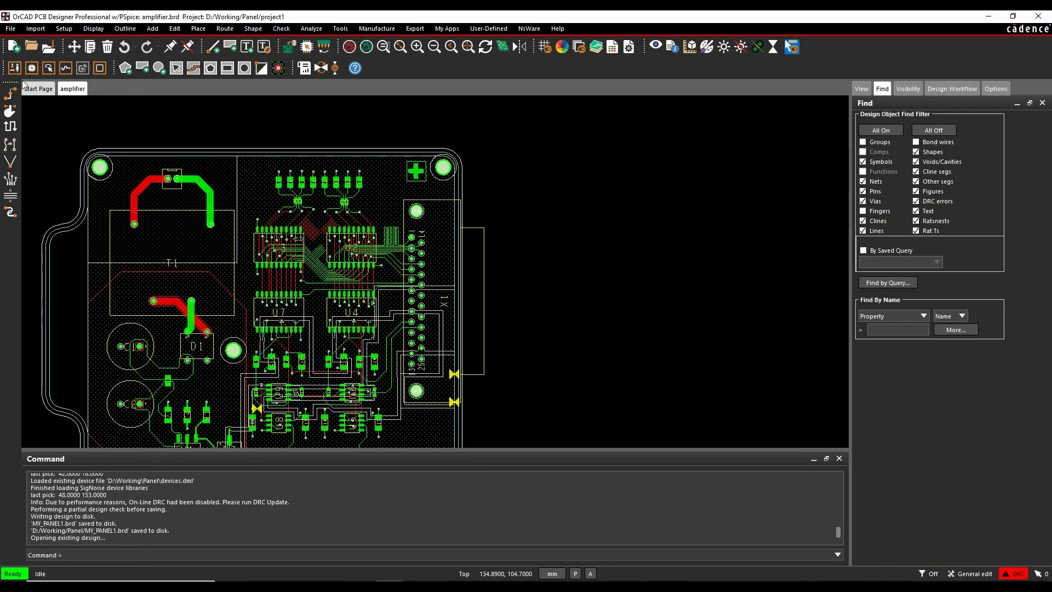
pyautogui.click(55, 51)
pyautogui.click(563, 314)
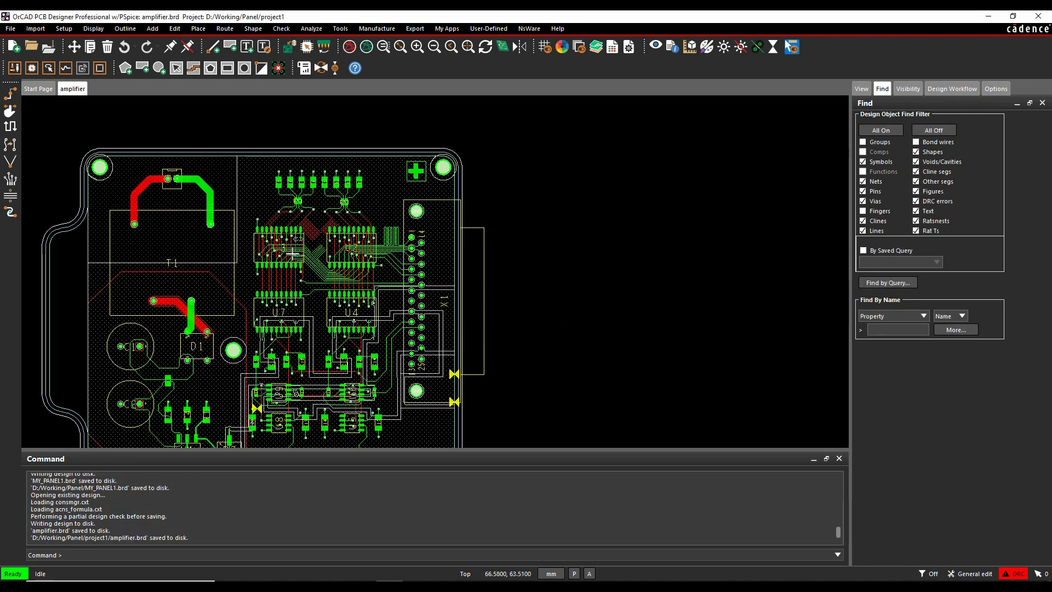
# Step: Reopen the MY_PANEL1 design and start the Fab Panelization Tool, dismissing its notice
pyautogui.click(10, 29)
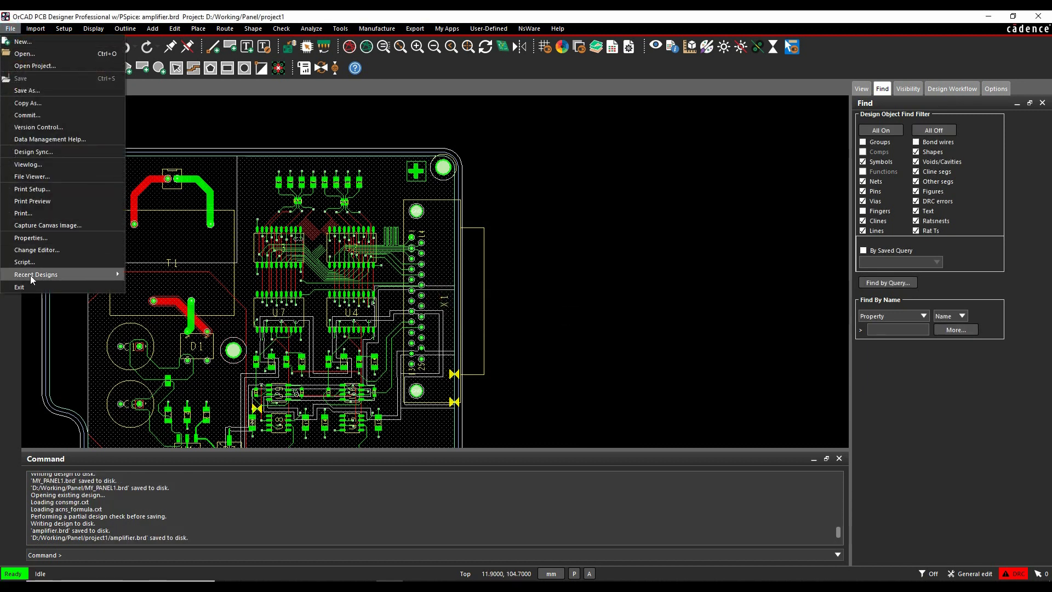
pyautogui.moveTo(33, 274)
pyautogui.click(211, 286)
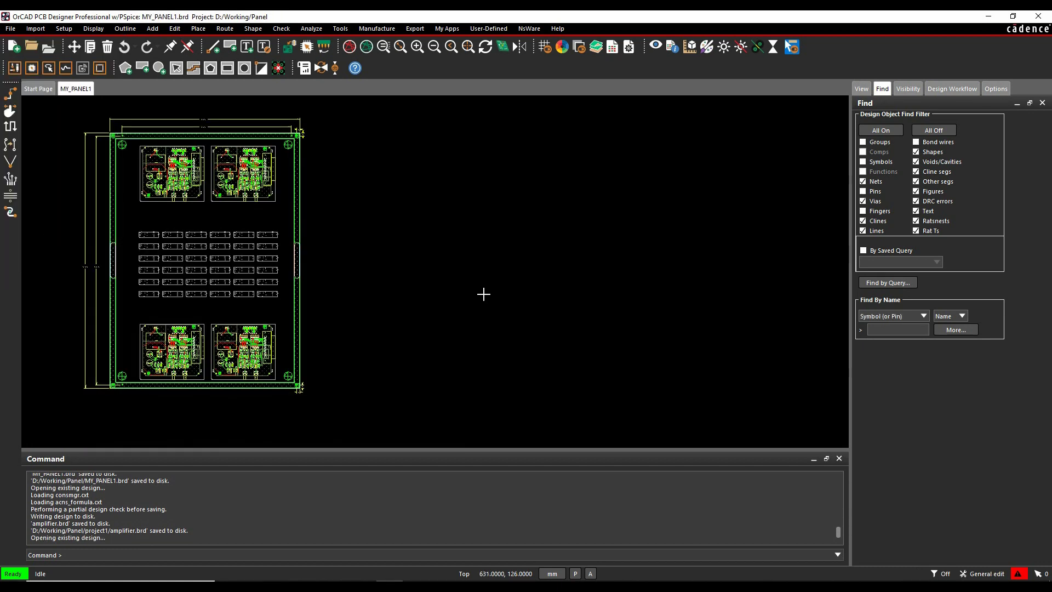
pyautogui.click(415, 28)
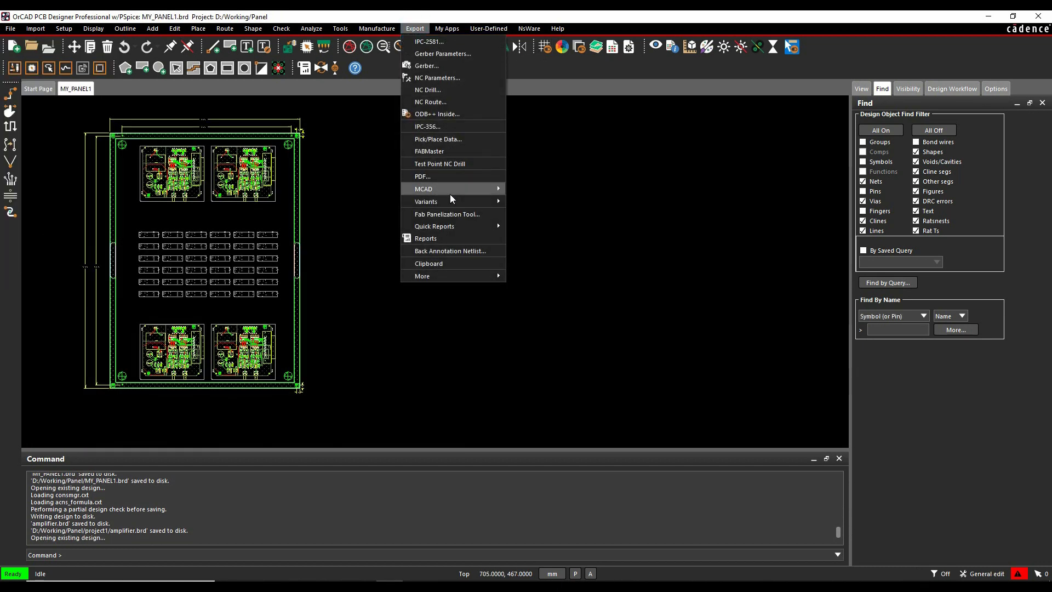
pyautogui.click(443, 215)
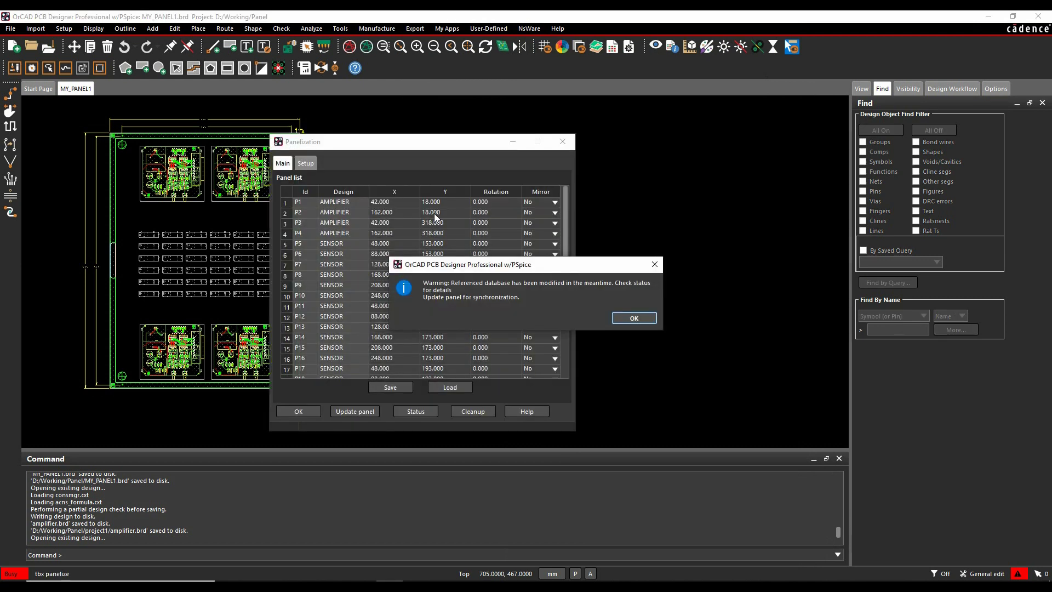
pyautogui.moveTo(536, 267); pyautogui.dragTo(432, 258)
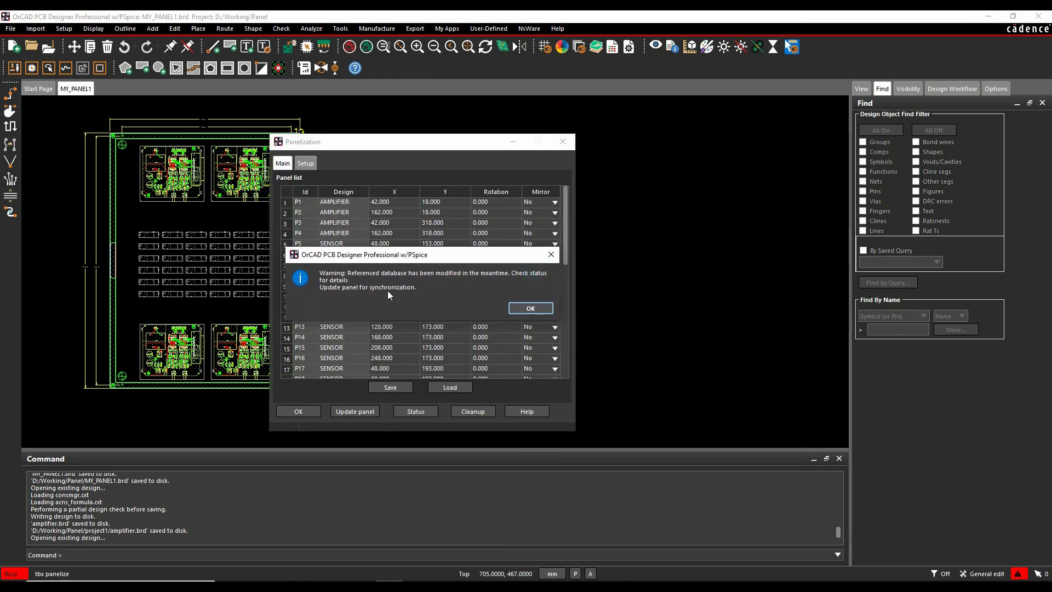
pyautogui.click(530, 309)
# Step: Review the panel's design locations and the panelization status report, comparing instance update dates with the source boards' modification dates
pyautogui.click(327, 201)
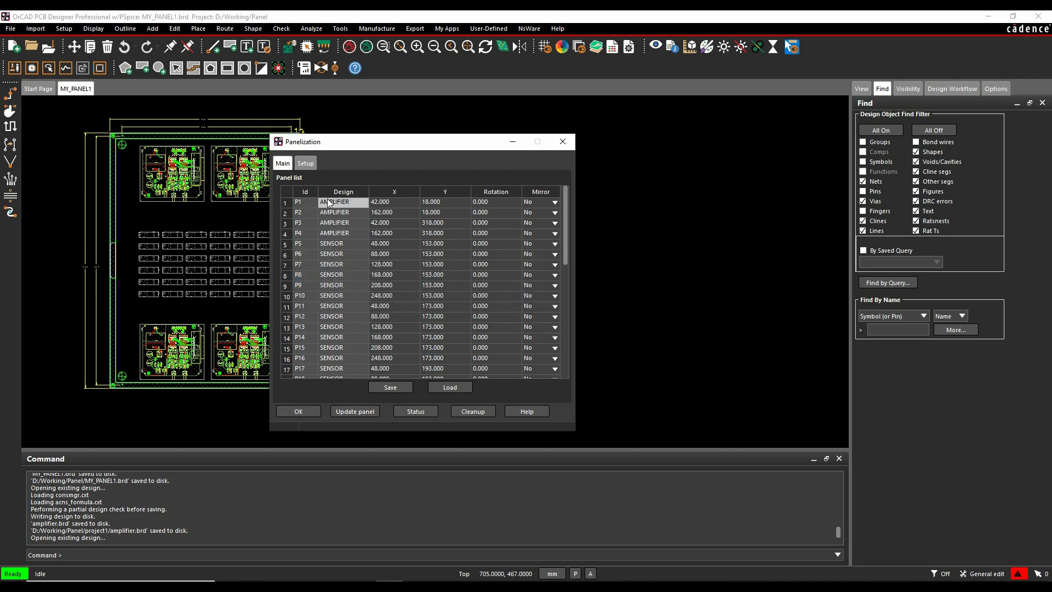
pyautogui.click(306, 163)
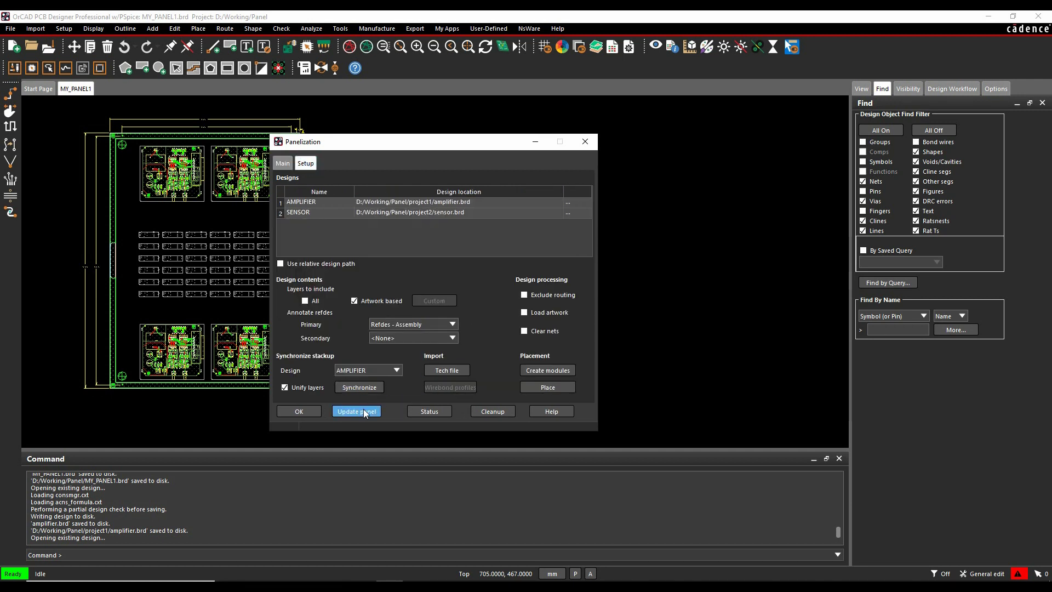
pyautogui.click(429, 411)
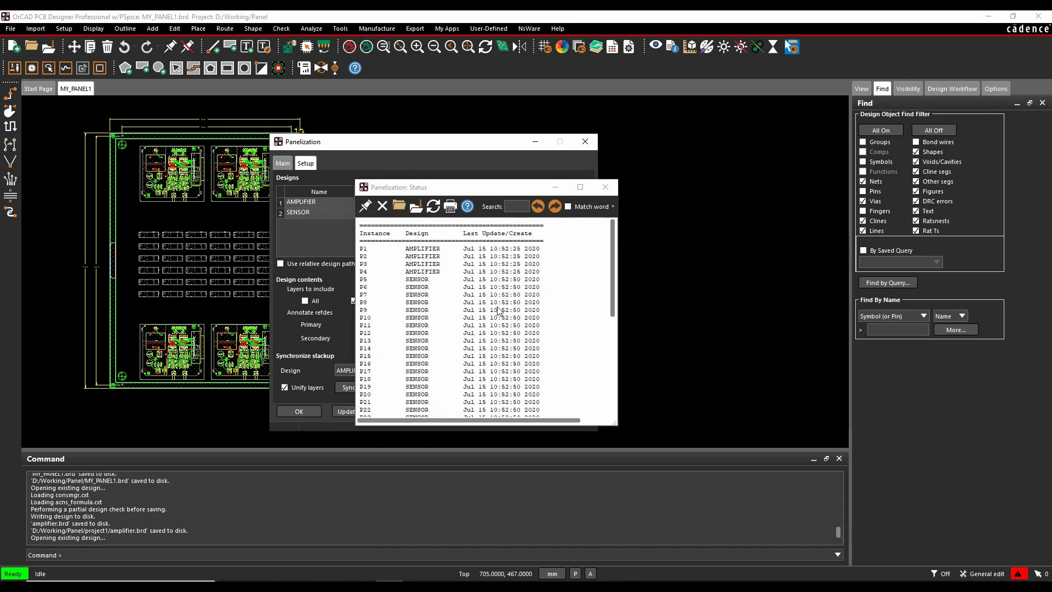
pyautogui.scroll(-8, 483, 255)
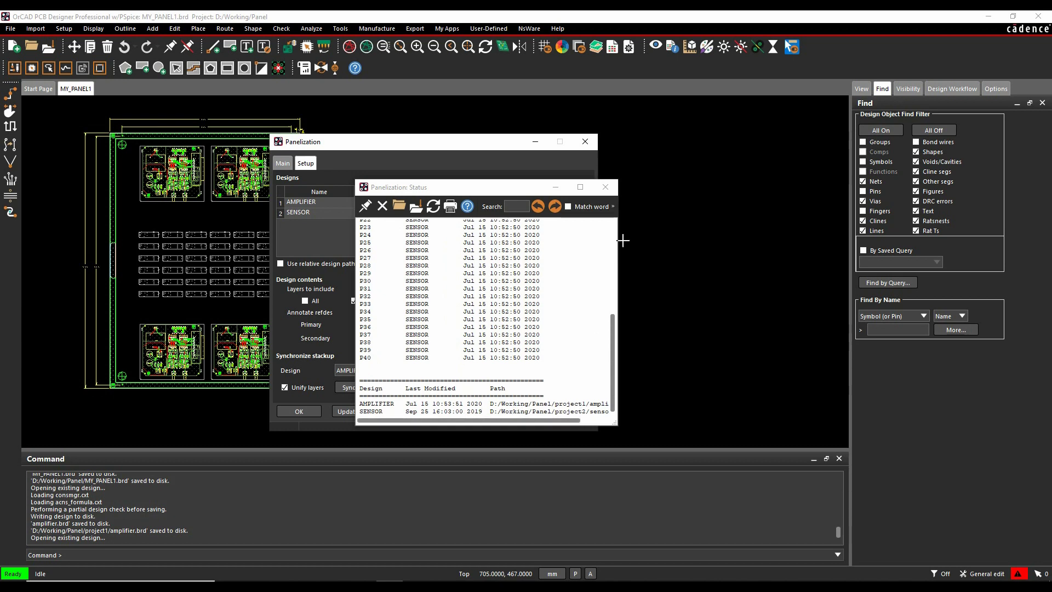
pyautogui.click(612, 193)
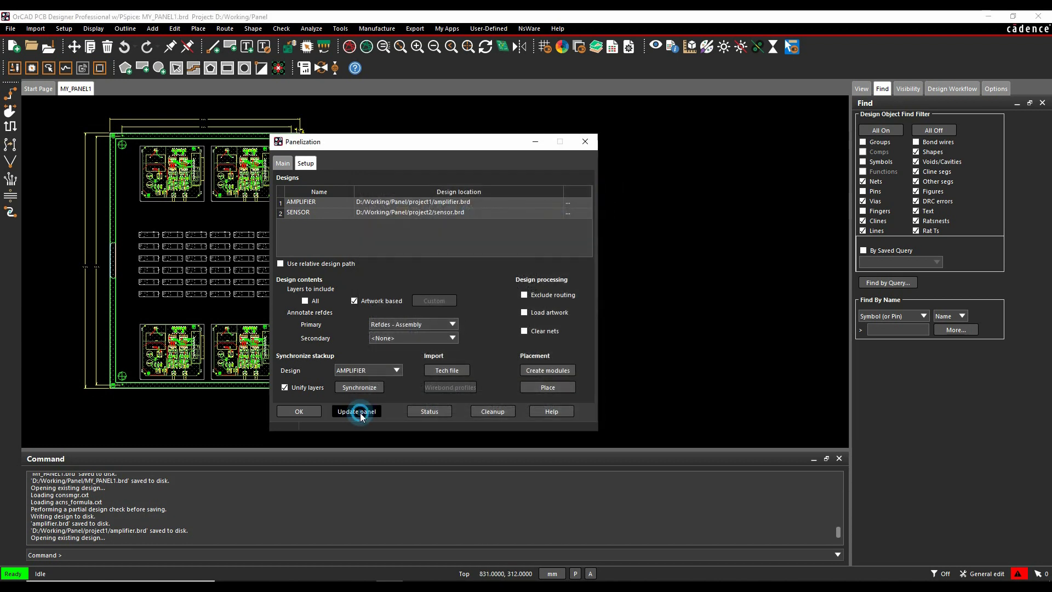
# Step: Update the panel from the modified source design, finish panelization and inspect the amplifier boards on the panel
pyautogui.click(356, 411)
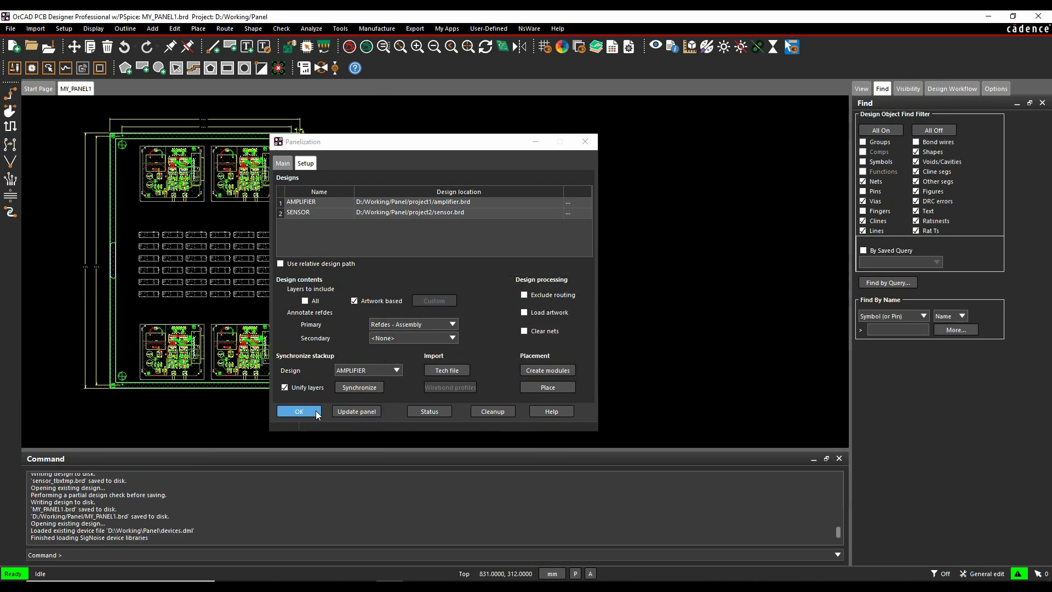
pyautogui.click(298, 411)
pyautogui.scroll(5, 370, 335)
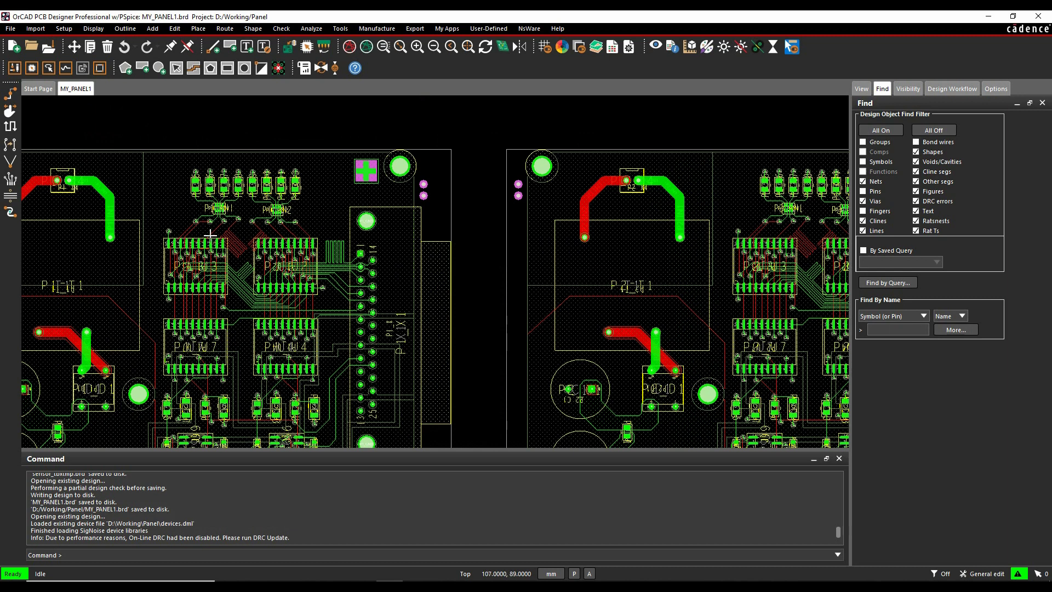
pyautogui.scroll(-5, 238, 290)
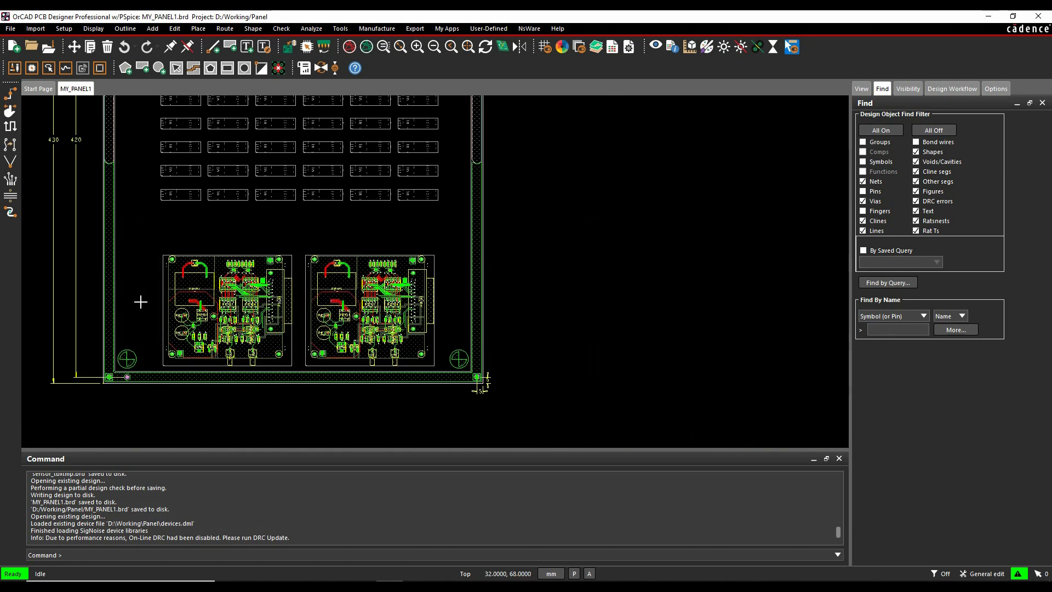
pyautogui.moveTo(435, 228); pyautogui.dragTo(602, 255, button='middle')
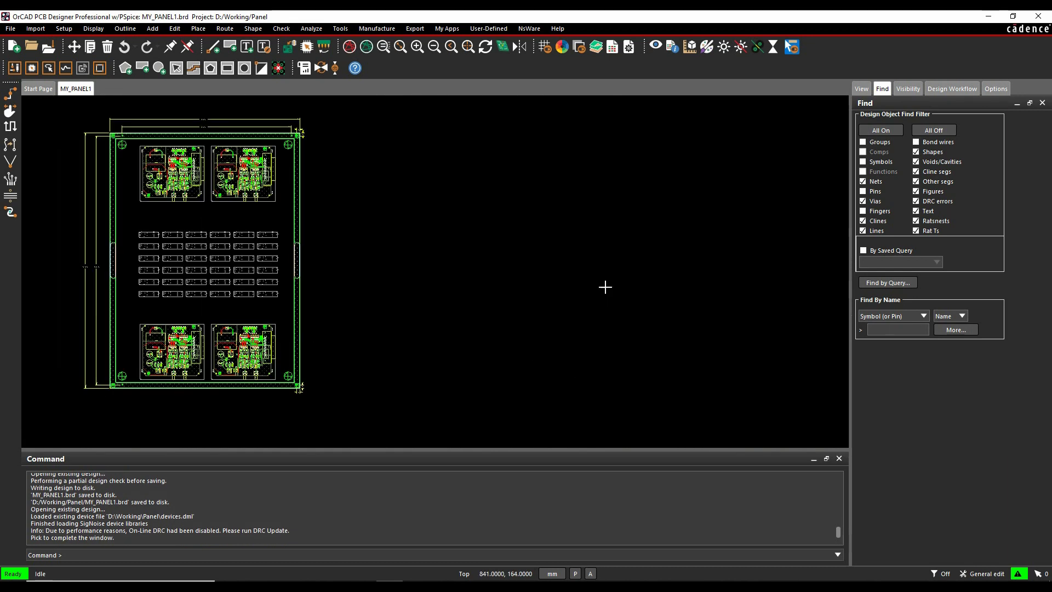